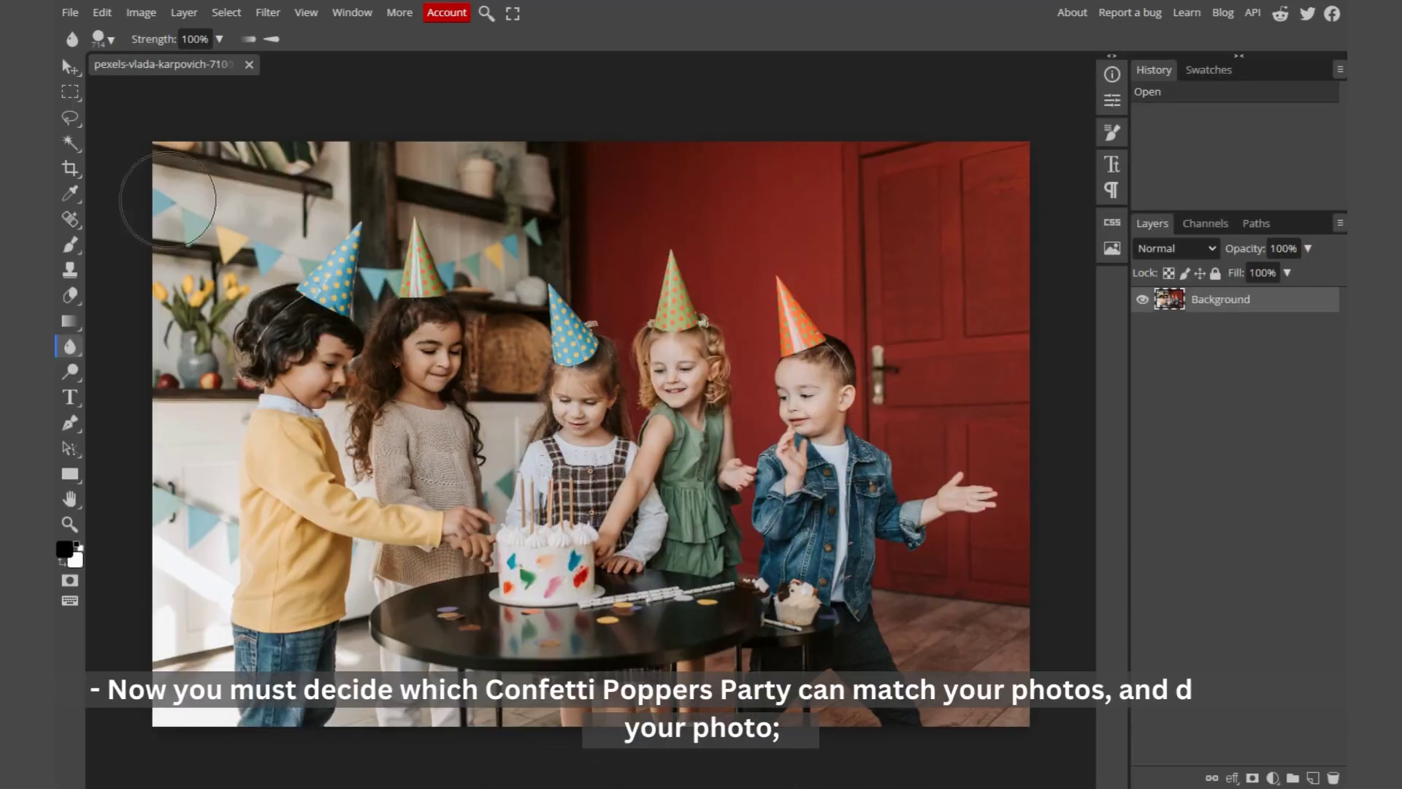
# Place a confetti overlay from the 45 Confetti Poppers Party Overlays folder into the open birthday photo
pyautogui.click(70, 67)
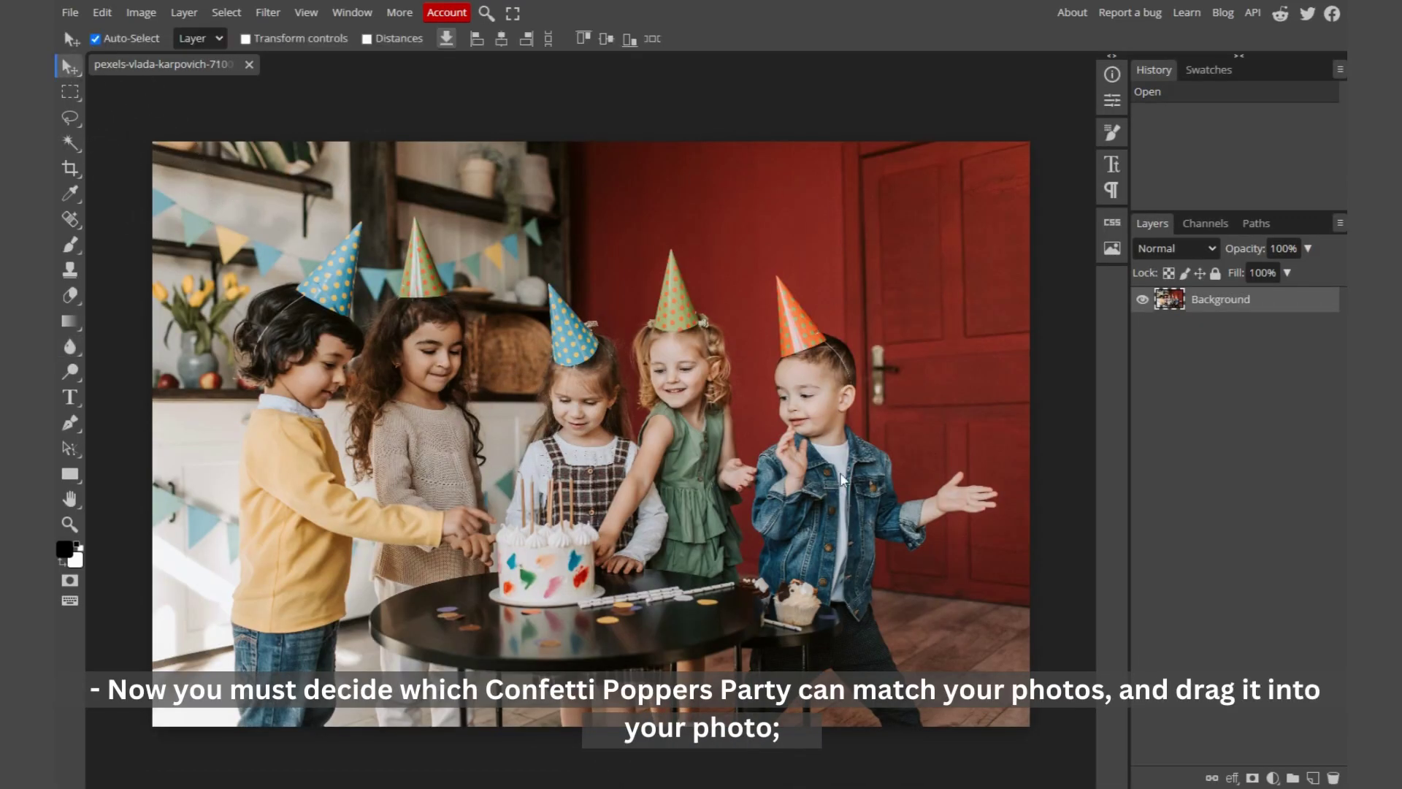
pyautogui.hotkey('alt', 'Tab')
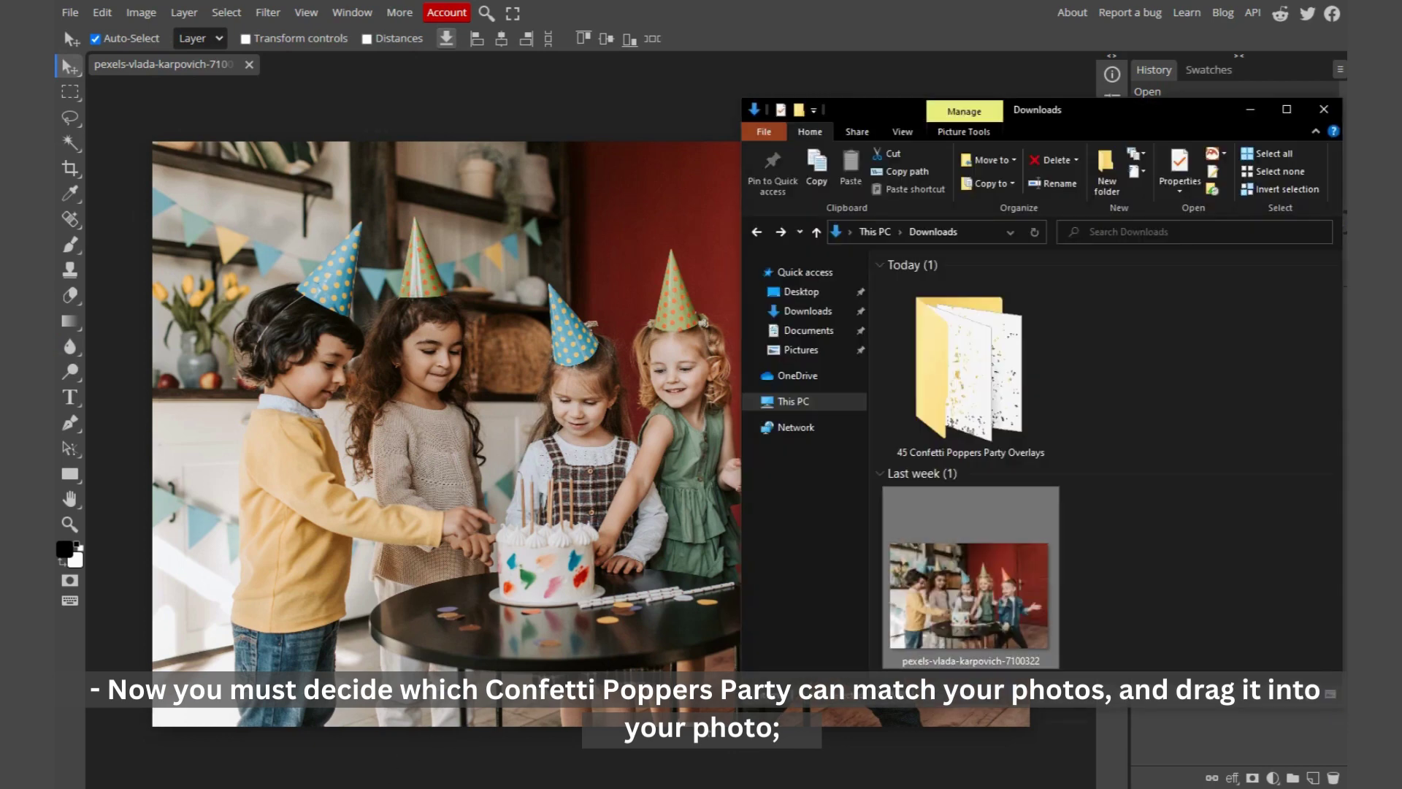
pyautogui.doubleClick(990, 414)
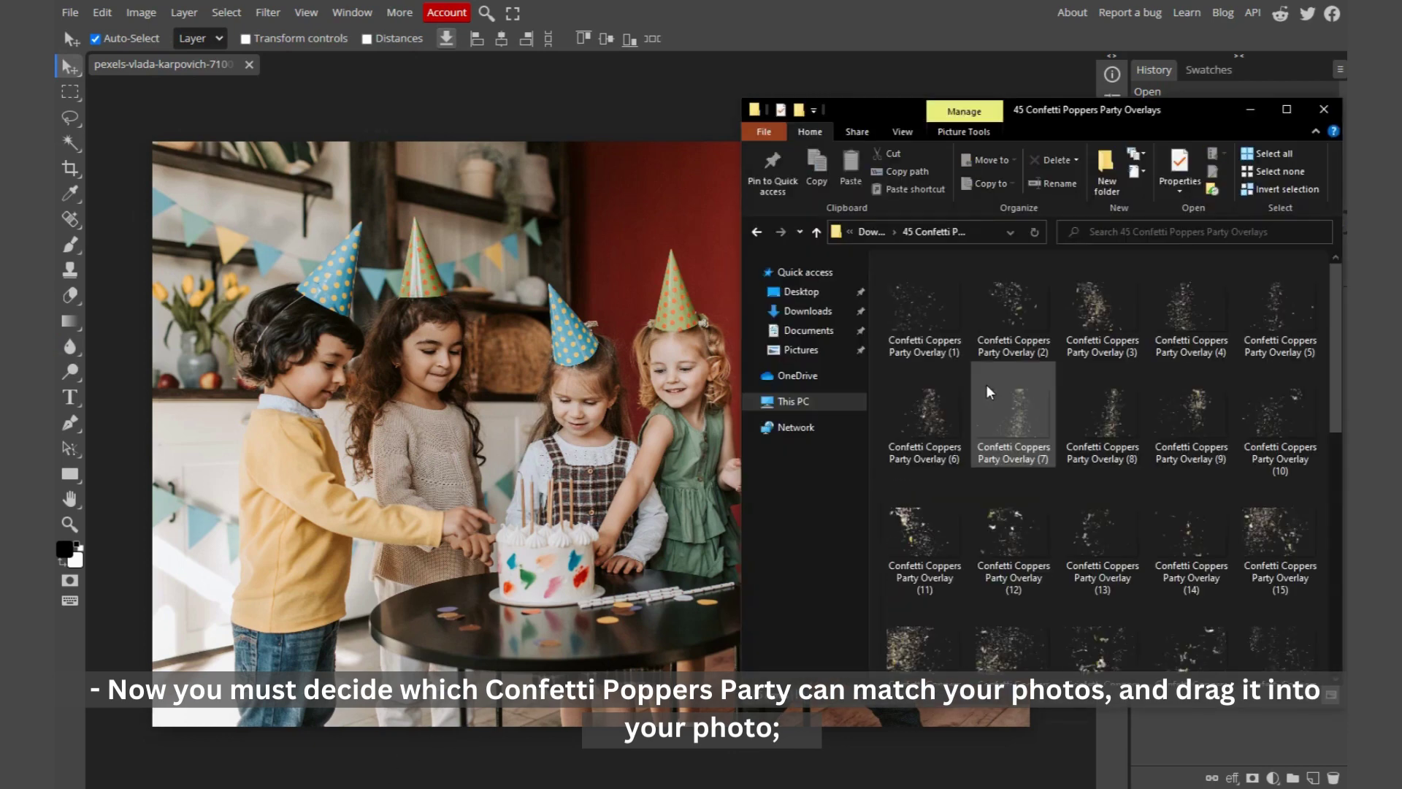
pyautogui.moveTo(921, 371); pyautogui.dragTo(581, 375)
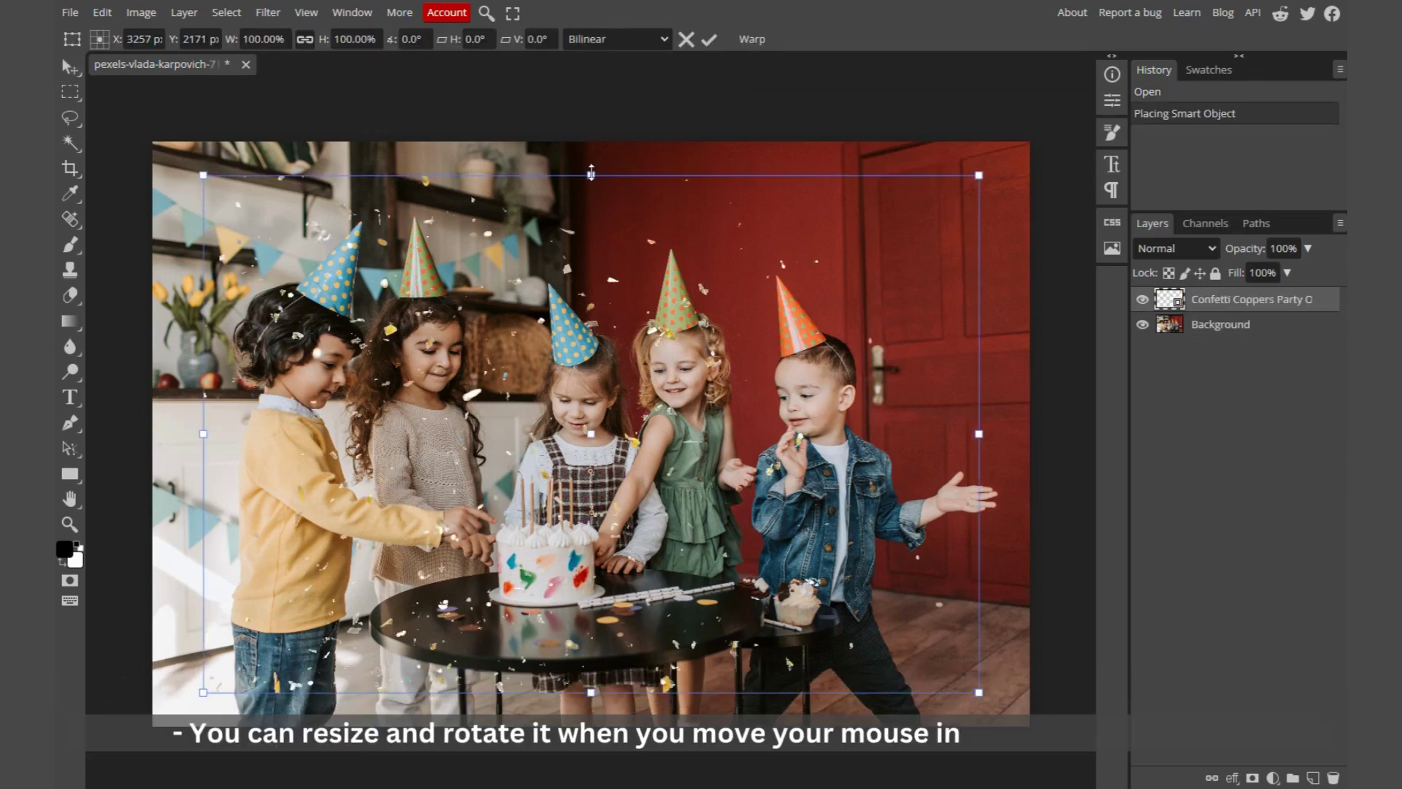
# Scale the placed confetti overlay to about 113.07% so it covers the whole photo
pyautogui.moveTo(979, 175); pyautogui.dragTo(1029, 141)
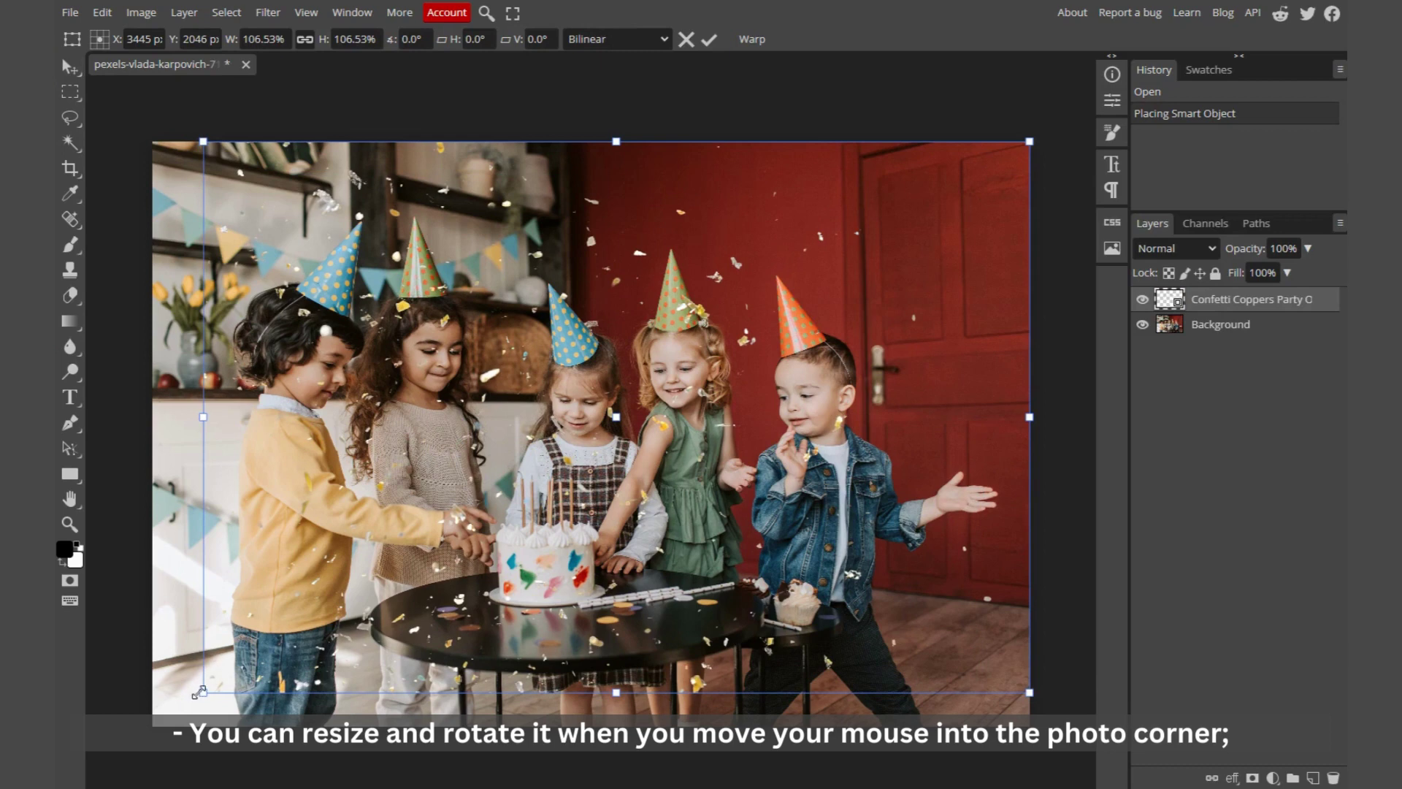
pyautogui.moveTo(199, 690); pyautogui.dragTo(153, 722)
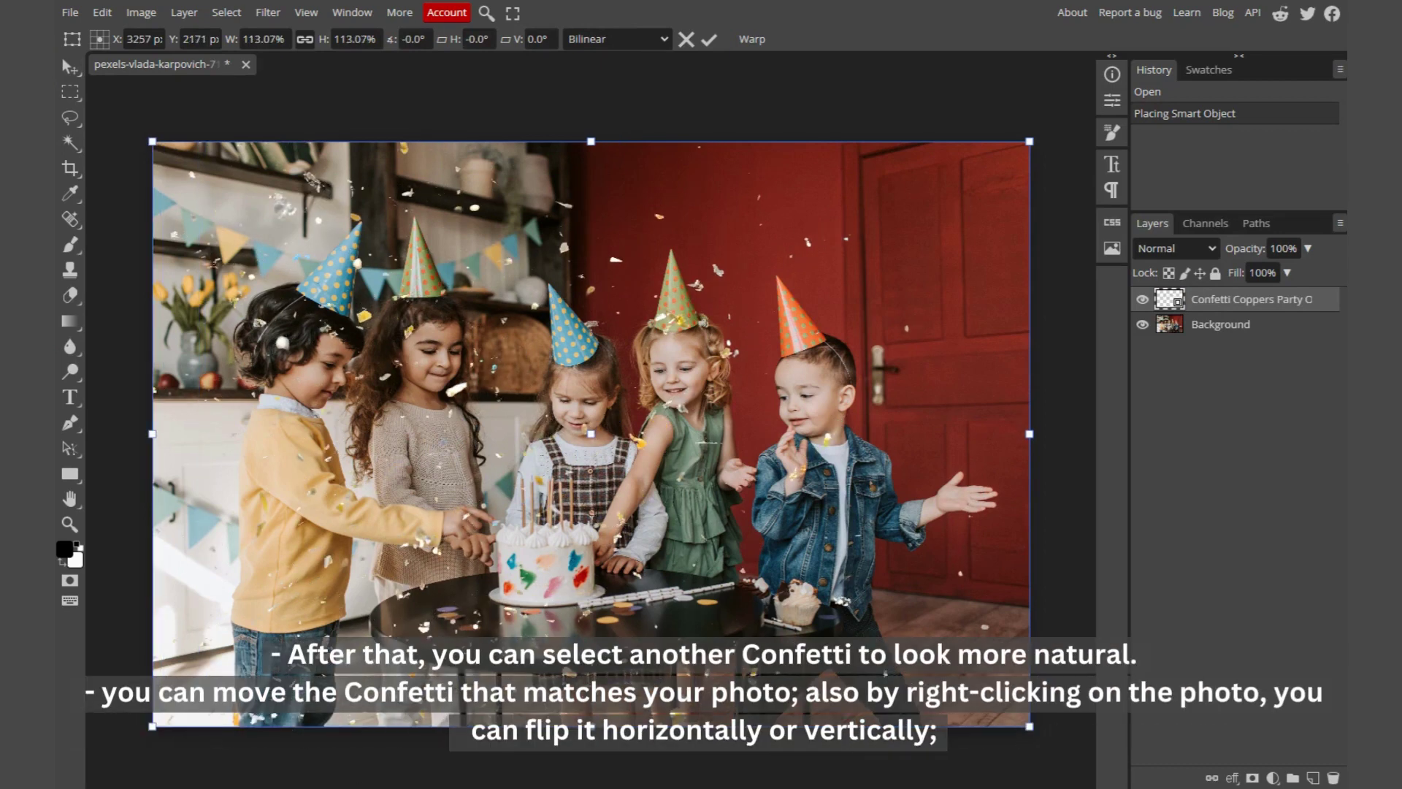
pyautogui.press('Return')
# Place Confetti Coppers Party Overlay (5) into the photo and scale it to about 113.07% to fill the canvas
pyautogui.hotkey('alt', 'Tab')
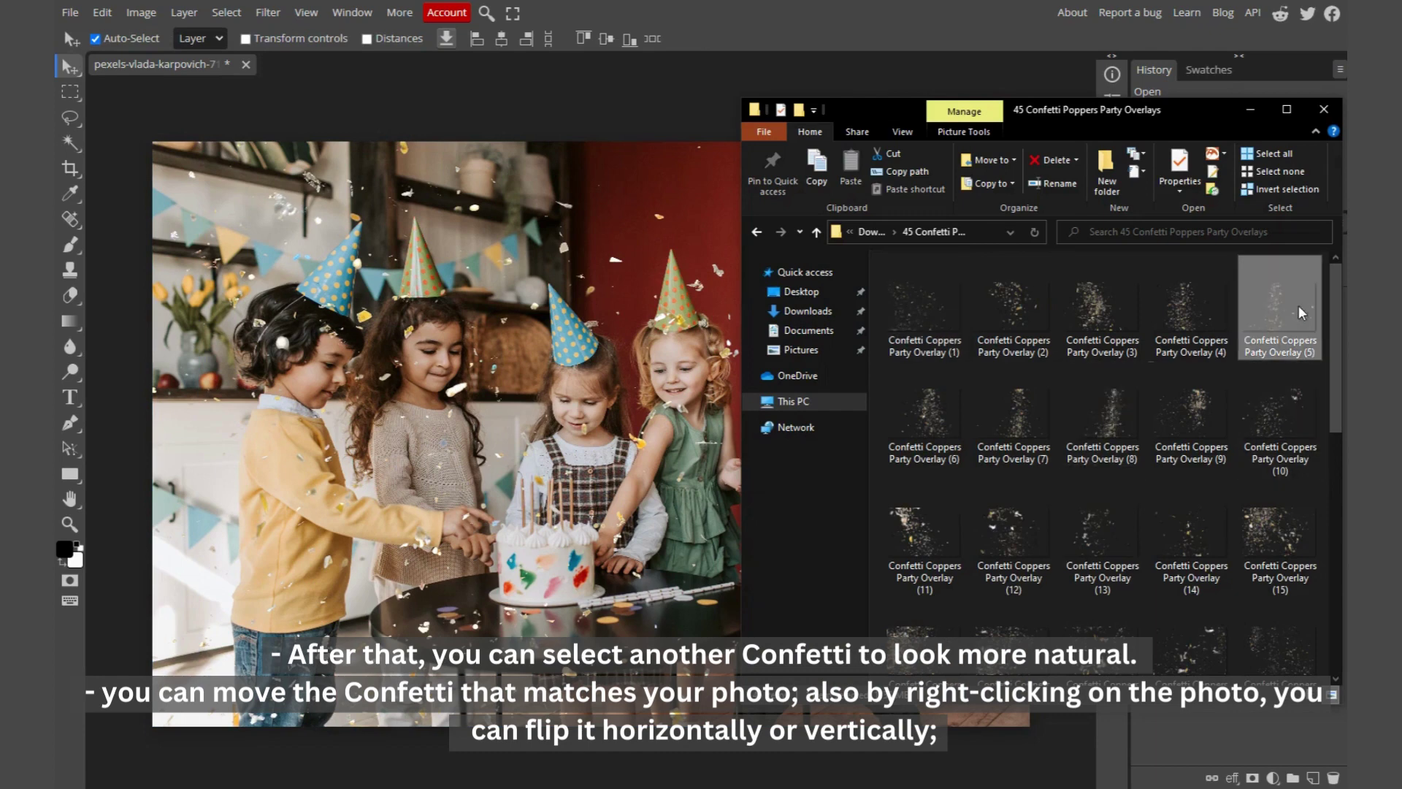
pyautogui.moveTo(1300, 312); pyautogui.dragTo(628, 377)
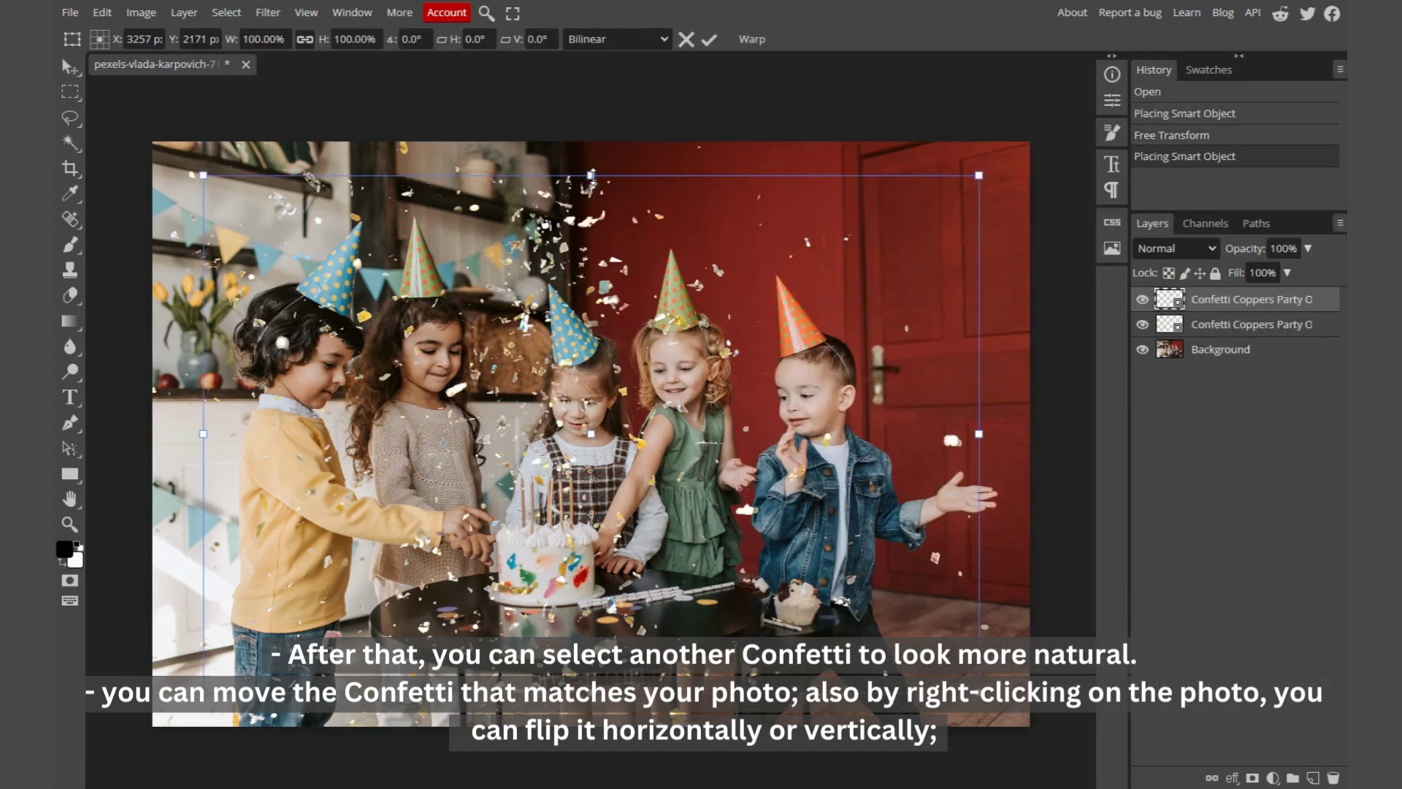
pyautogui.moveTo(591, 174); pyautogui.dragTo(591, 141)
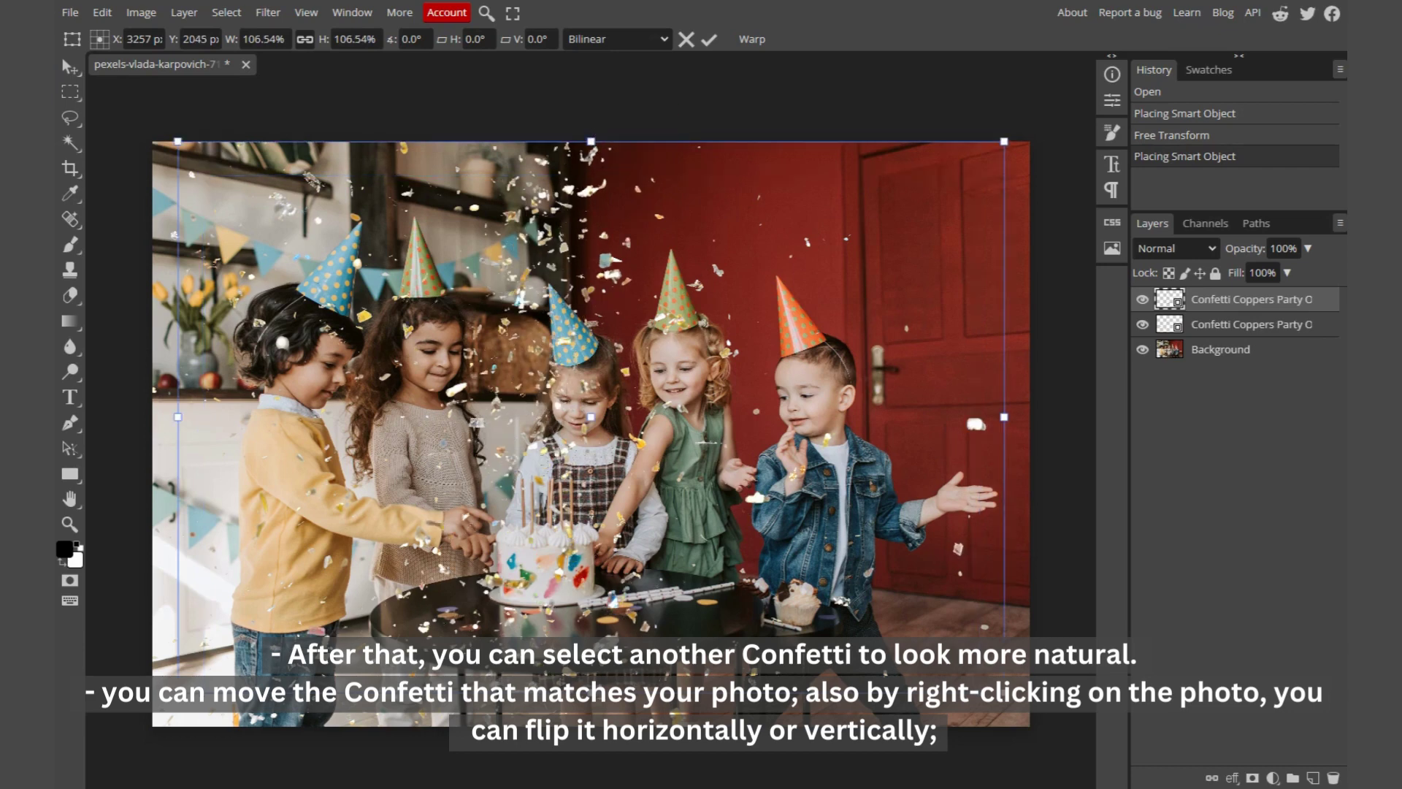
pyautogui.moveTo(591, 692); pyautogui.dragTo(591, 726)
# Flip the second confetti overlay horizontally and move it over the red door, centred at about X 5220 px
pyautogui.rightClick(579, 446)
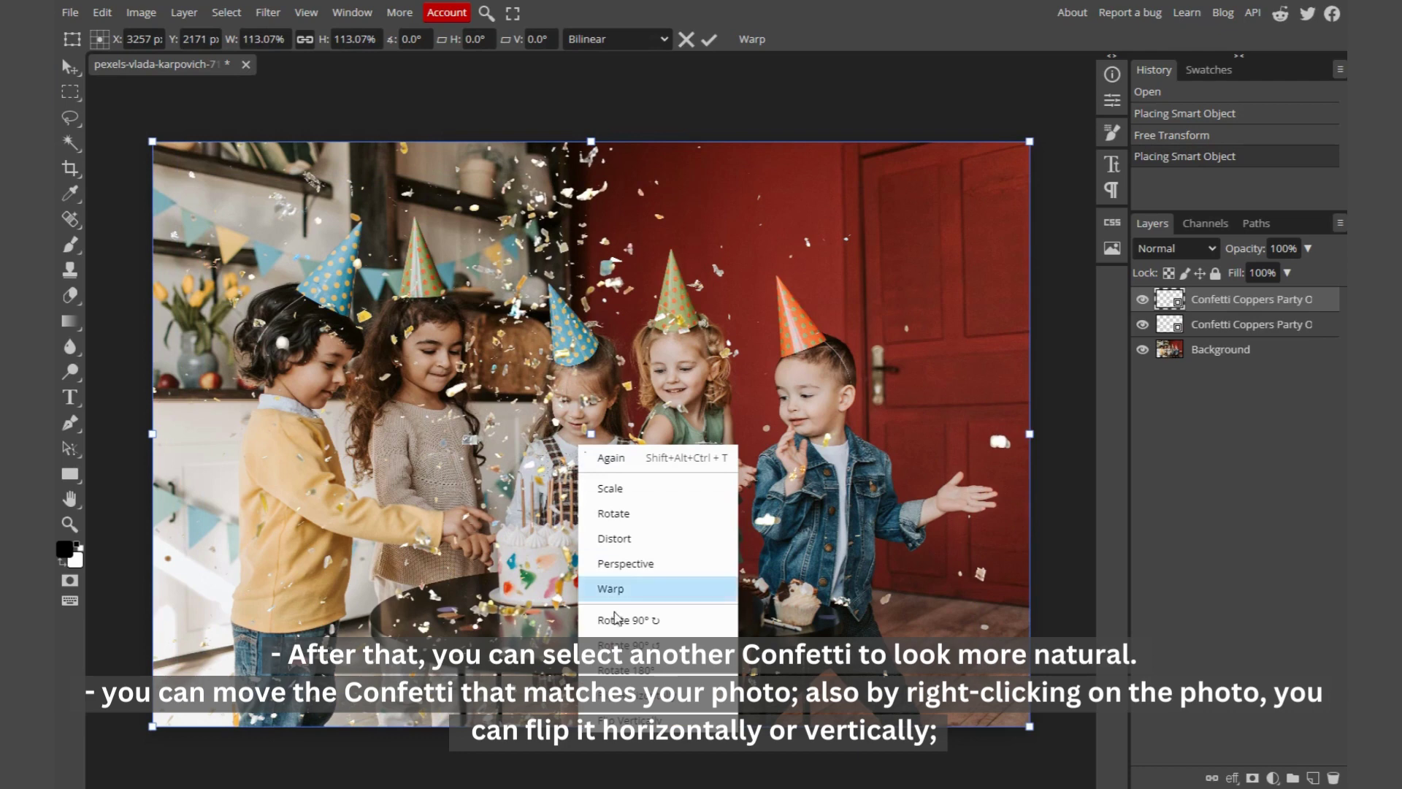
pyautogui.click(697, 436)
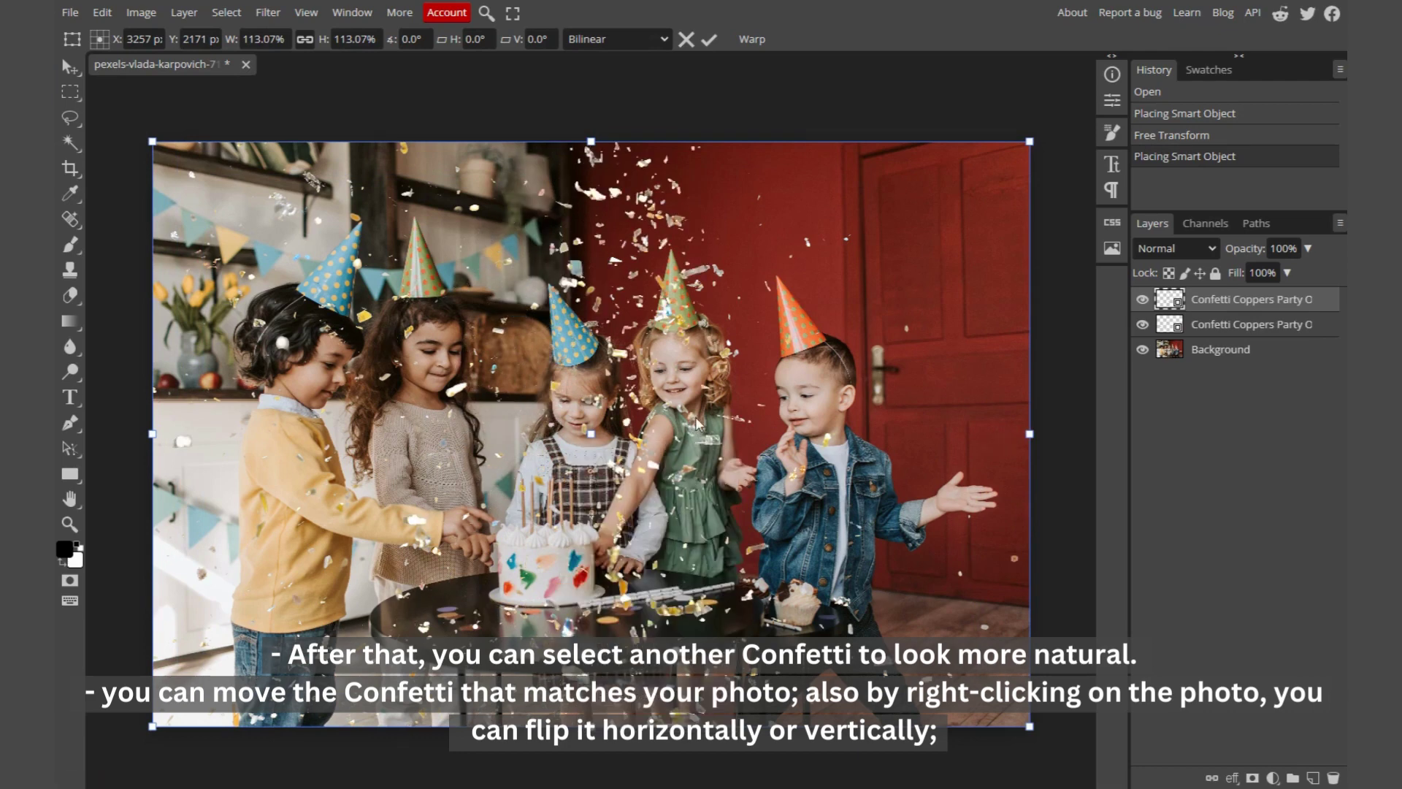
pyautogui.moveTo(697, 423); pyautogui.dragTo(953, 428)
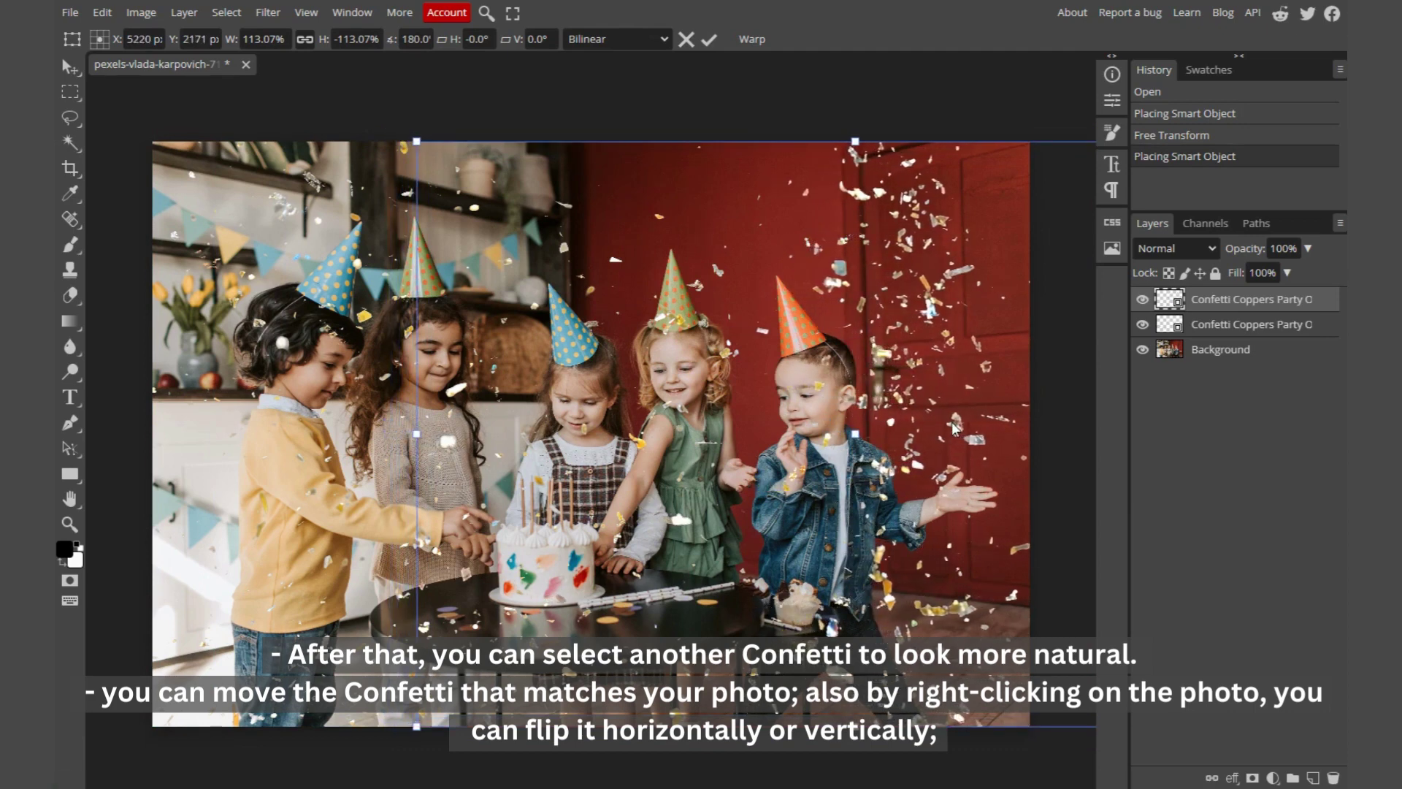
pyautogui.press('Return')
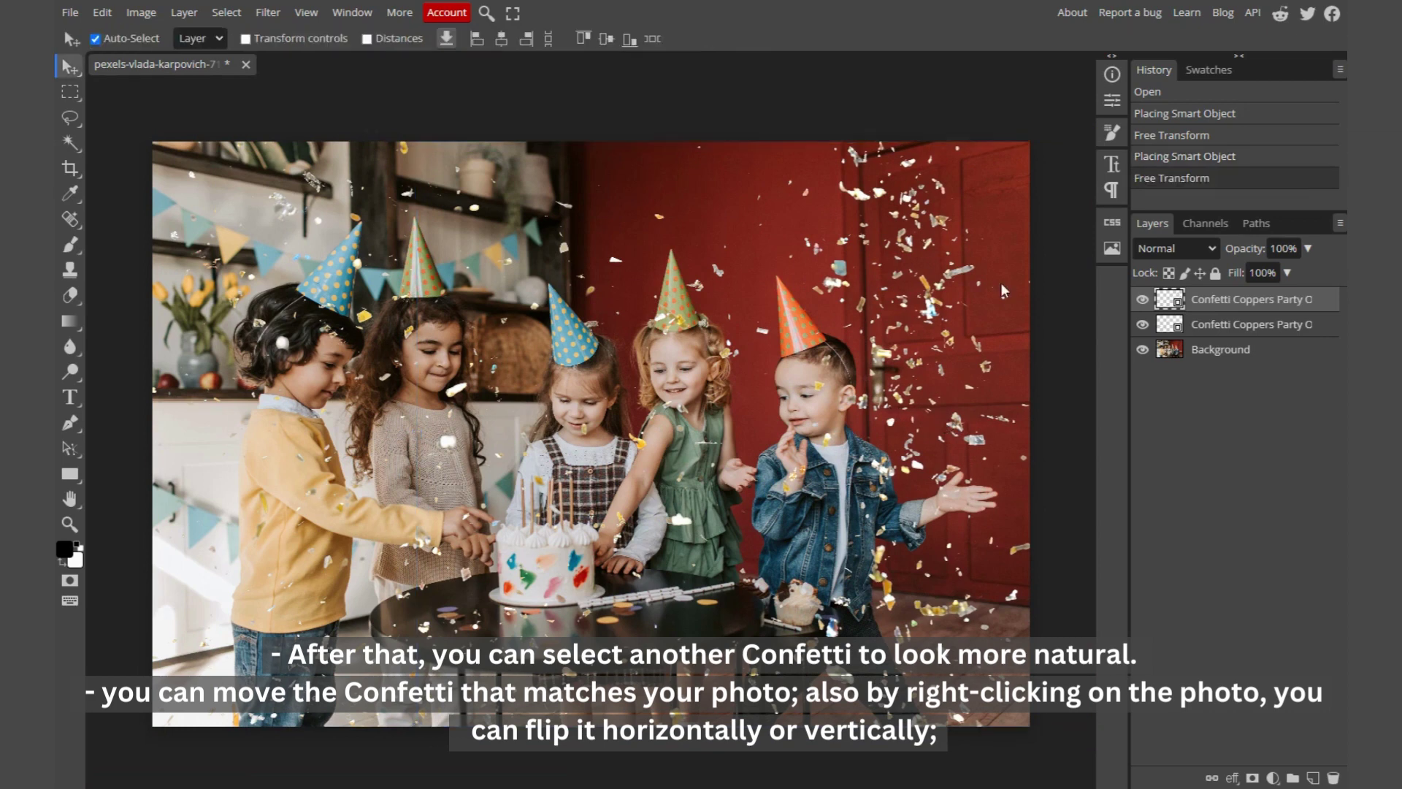
# Place Confetti Coppers Party Overlay (23) into the photo and scale it to about 113.07% to fill the canvas
pyautogui.hotkey('alt', 'Tab')
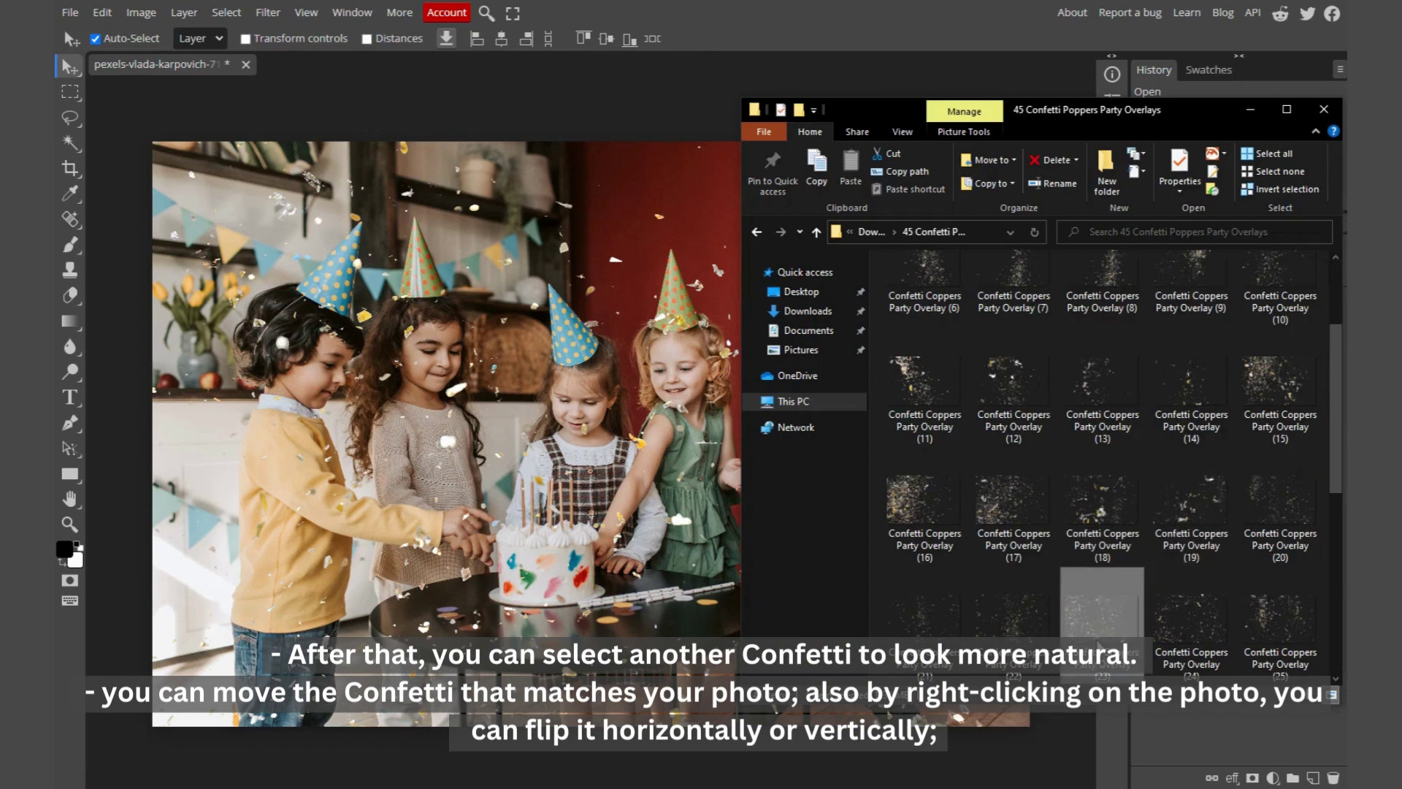
pyautogui.moveTo(1115, 622); pyautogui.dragTo(549, 406)
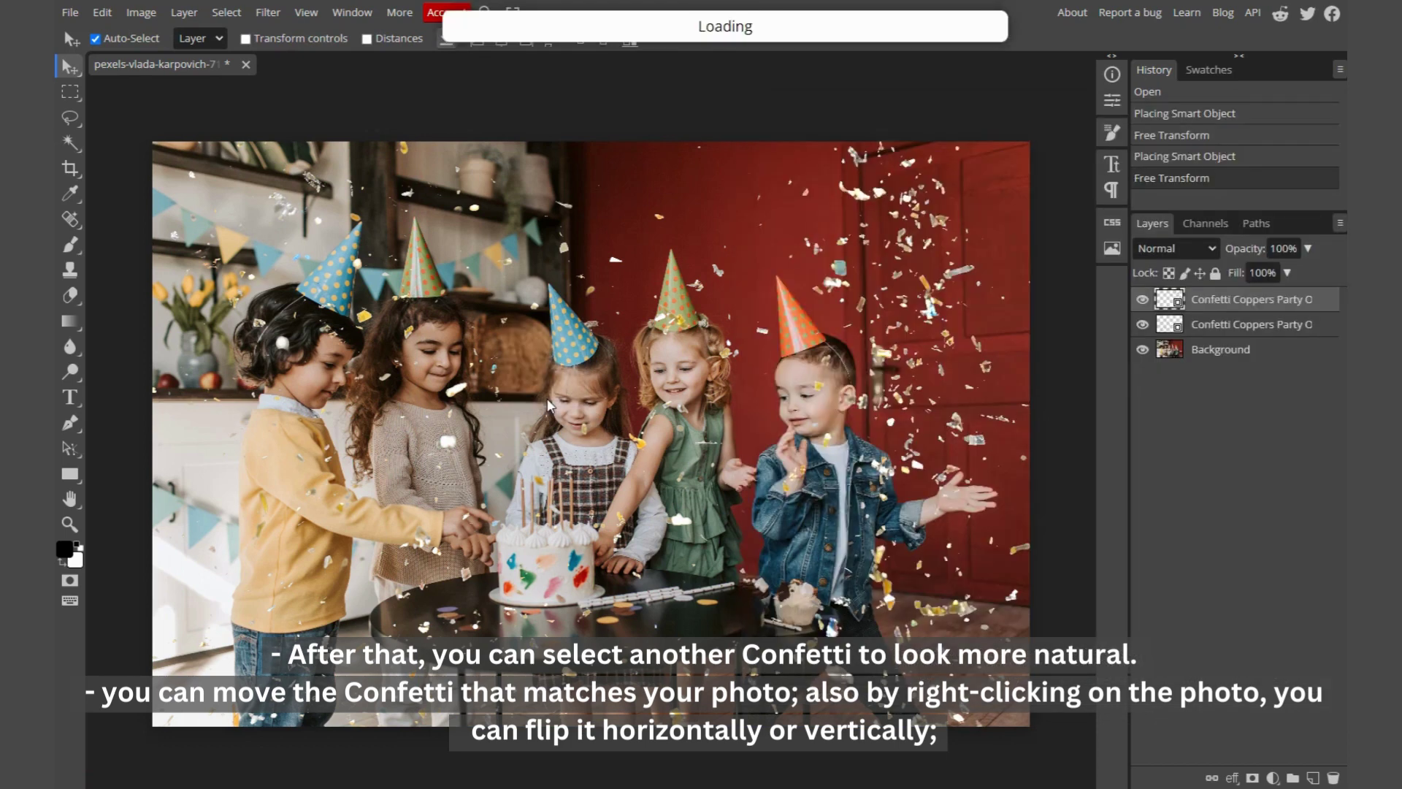
pyautogui.moveTo(591, 176); pyautogui.dragTo(591, 141)
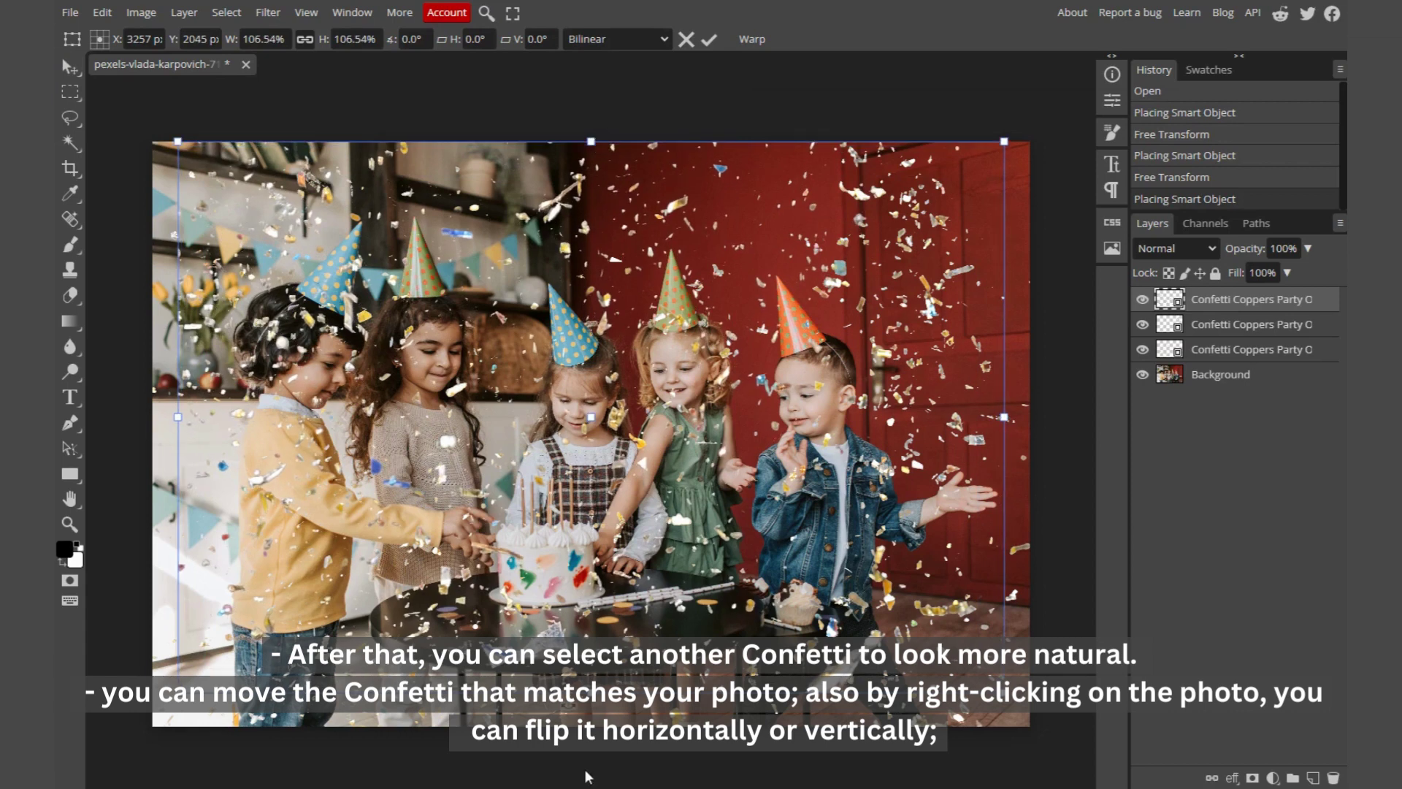
pyautogui.moveTo(591, 691); pyautogui.dragTo(591, 725)
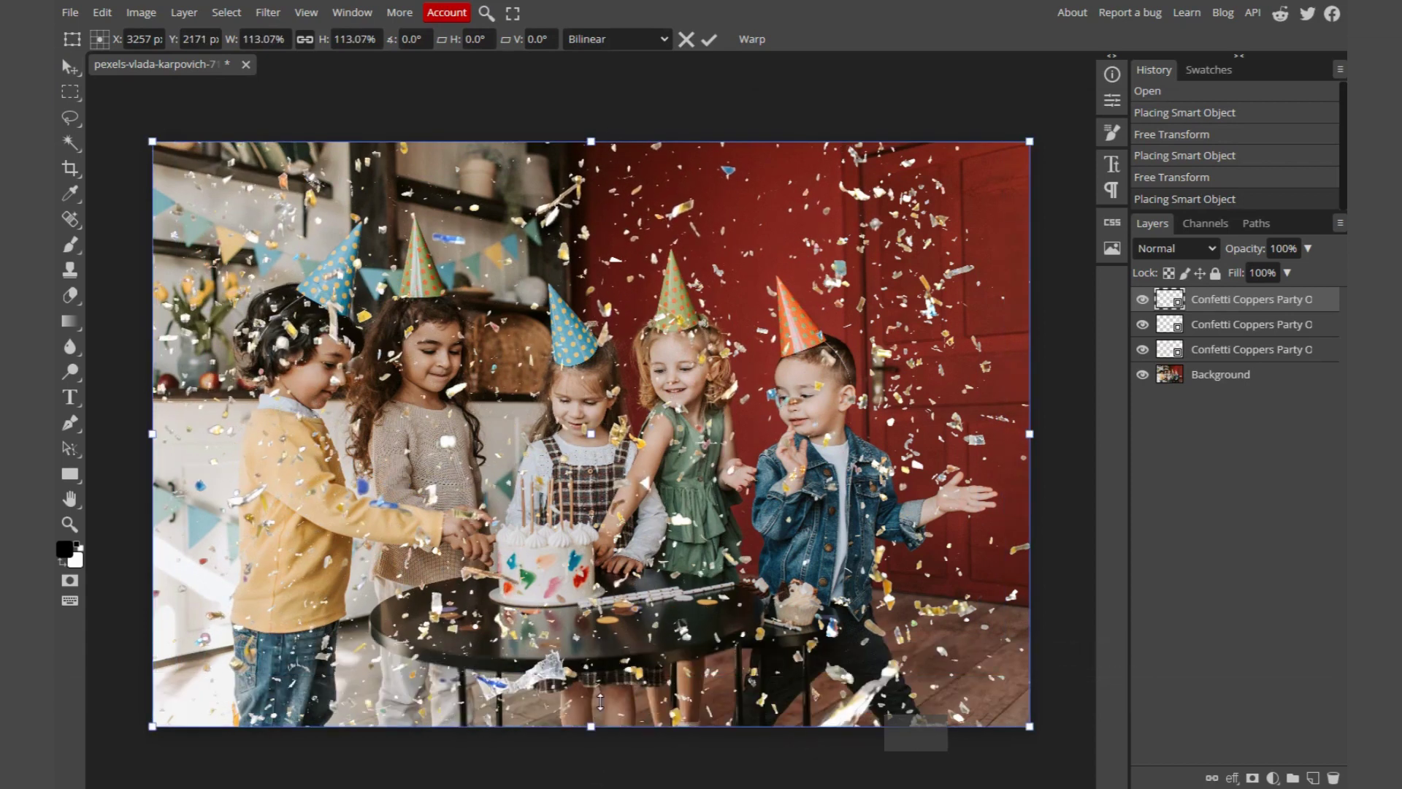
pyautogui.press('Return')
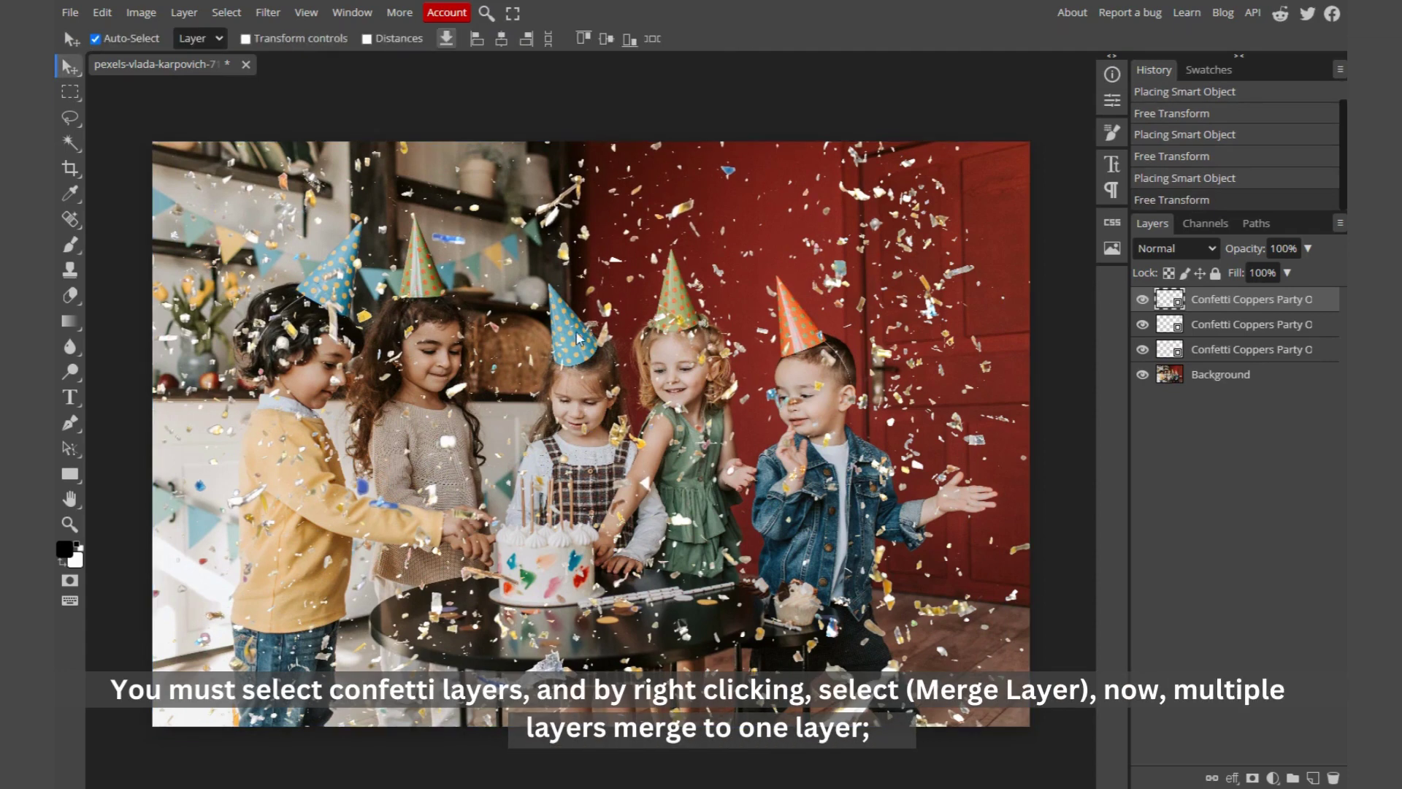
# Merge the three confetti overlay layers into one layer above the background
pyautogui.keyDown('shift'); pyautogui.click(1295, 349); pyautogui.keyUp('shift')
pyautogui.rightClick(1292, 348)
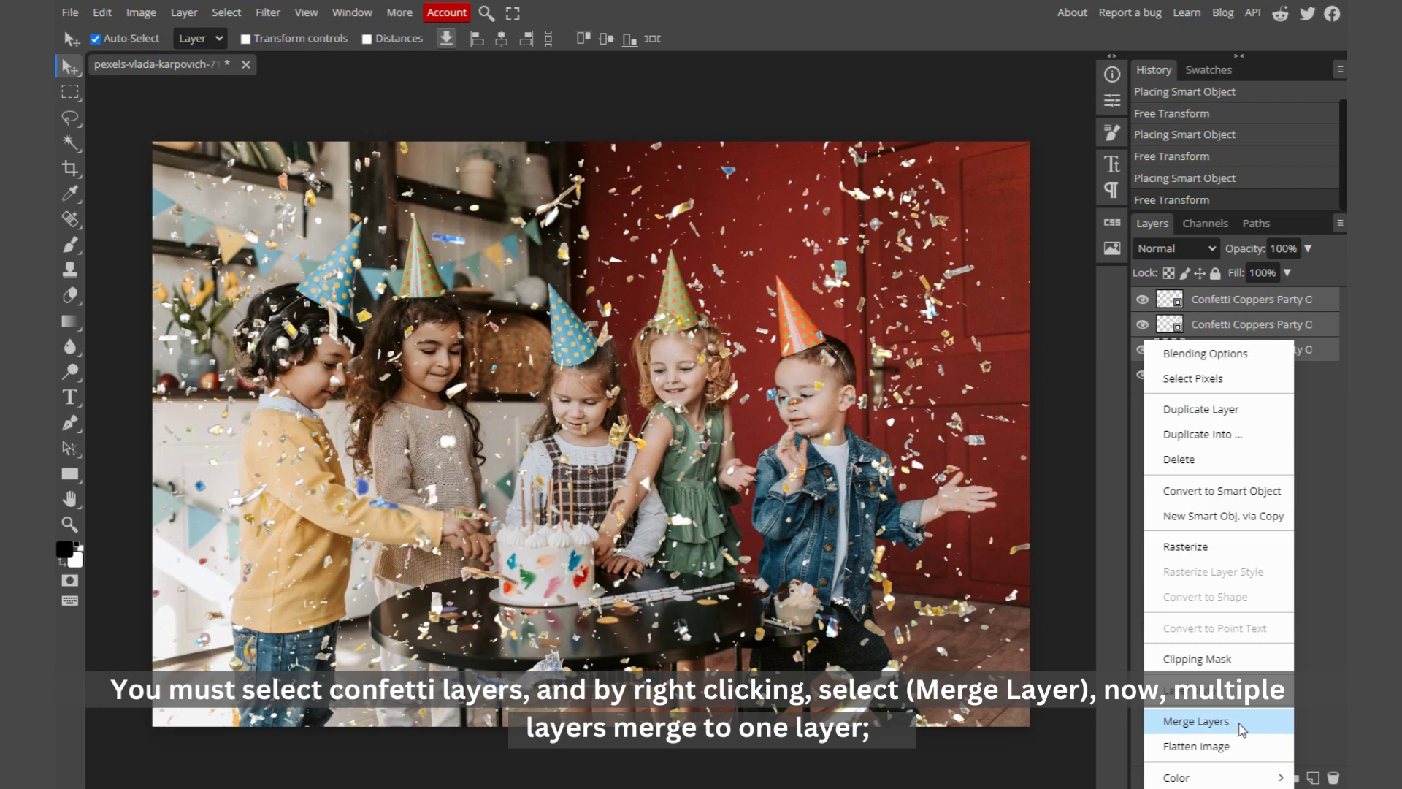
pyautogui.click(1196, 721)
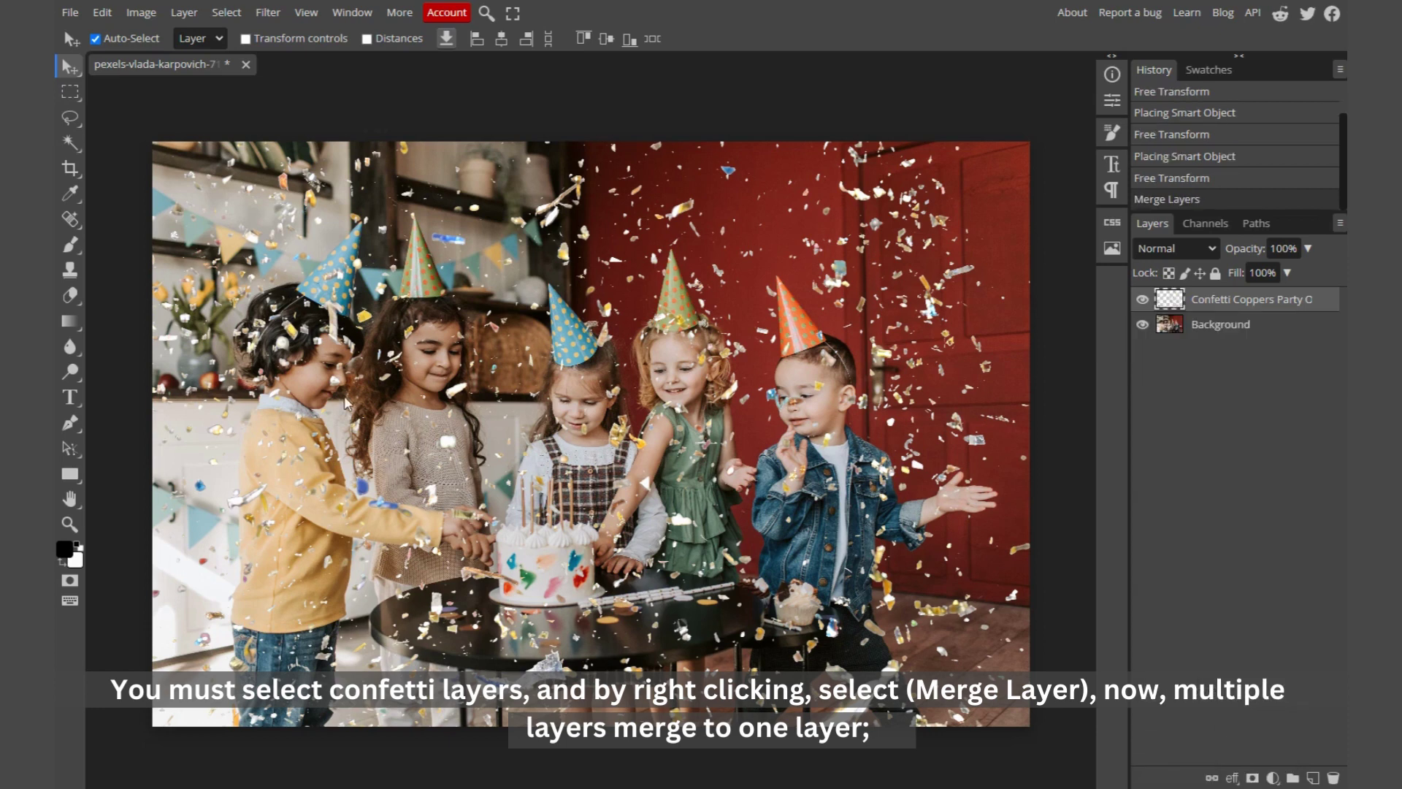
# Switch to the Eraser tool and set its brush size to about 149 px
pyautogui.click(67, 296)
pyautogui.click(188, 296)
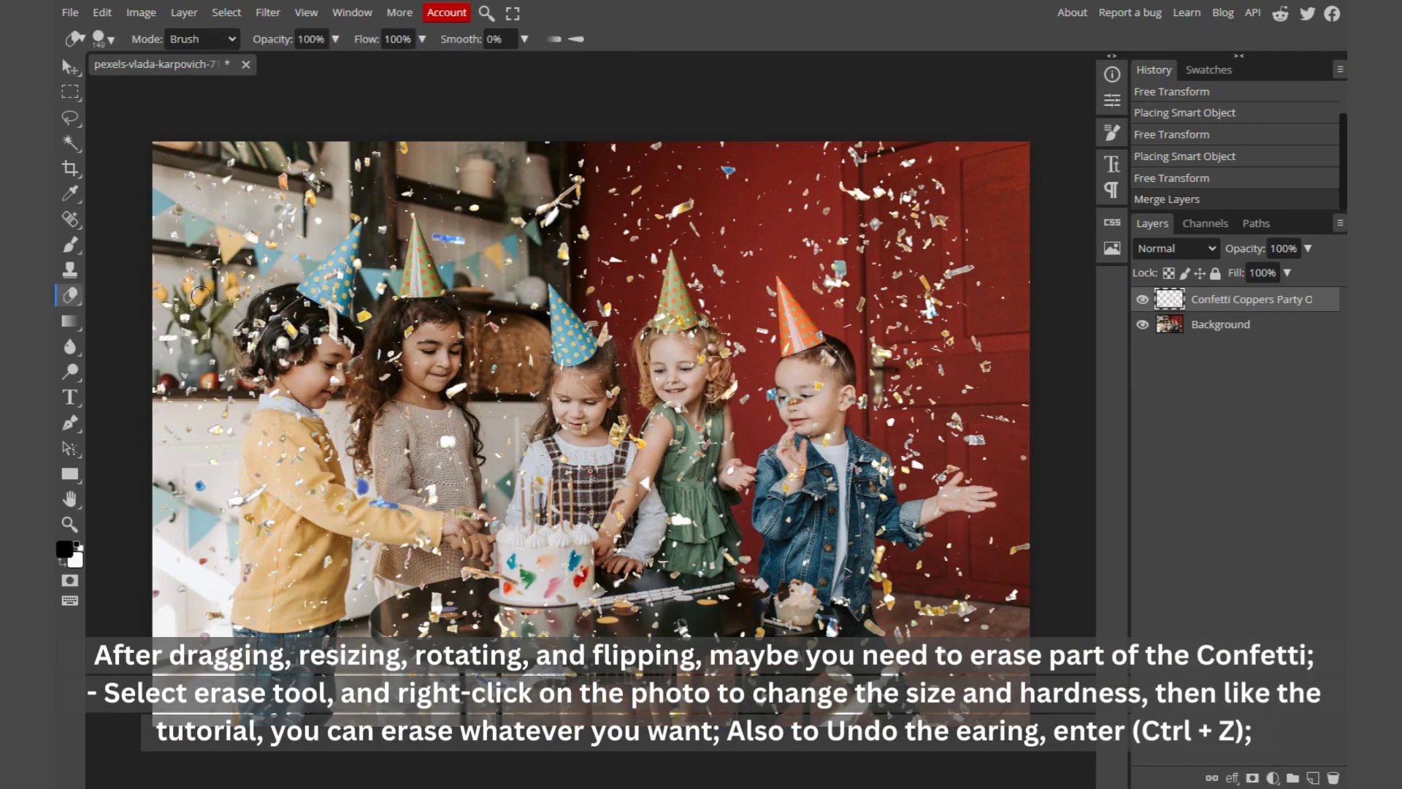
pyautogui.rightClick(629, 264)
pyautogui.click(783, 300)
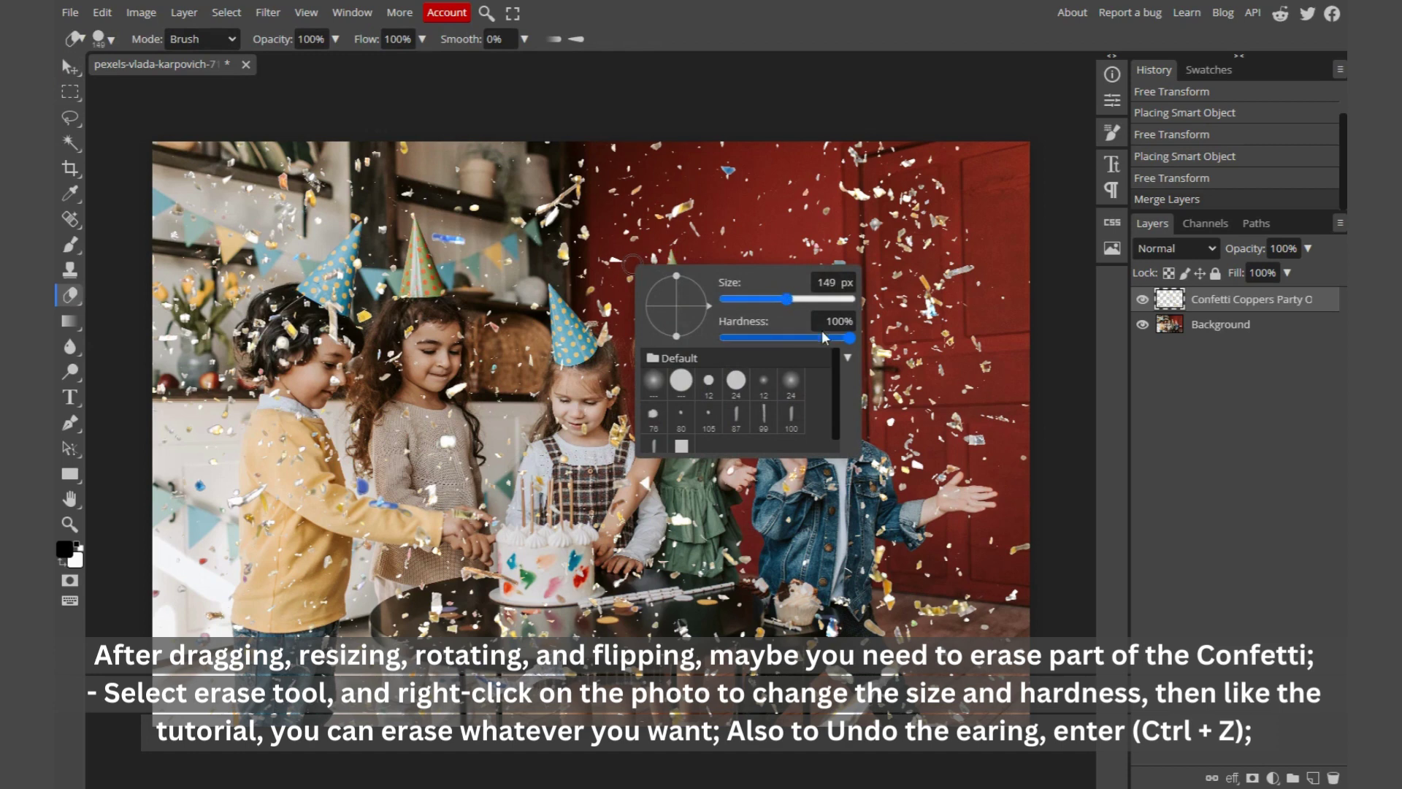
pyautogui.click(907, 375)
# Erase the confetti covering the face and hair of the boy in the denim jacket
pyautogui.scroll(8, 830, 446)
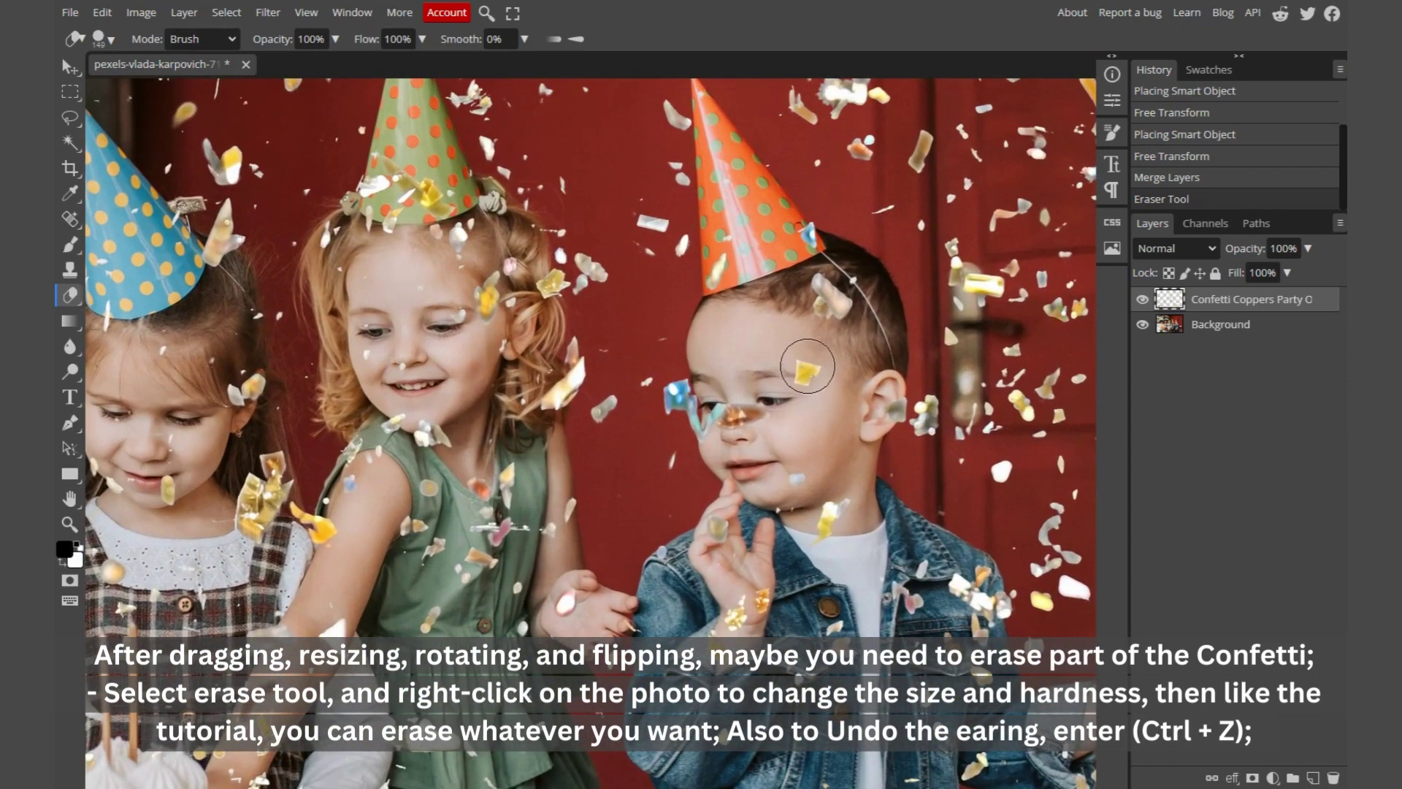
pyautogui.moveTo(806, 365)
pyautogui.mouseDown()
pyautogui.moveTo(802, 397)
pyautogui.moveTo(714, 435)
pyautogui.moveTo(679, 376)
pyautogui.moveTo(745, 398)
pyautogui.moveTo(735, 422)
pyautogui.moveTo(790, 453)
pyautogui.moveTo(804, 497)
pyautogui.moveTo(793, 479)
pyautogui.moveTo(723, 513)
pyautogui.moveTo(709, 547)
pyautogui.moveTo(819, 519)
pyautogui.moveTo(828, 541)
pyautogui.moveTo(848, 486)
pyautogui.mouseUp()
pyautogui.moveTo(813, 324)
pyautogui.mouseDown()
pyautogui.moveTo(841, 314)
pyautogui.moveTo(875, 418)
pyautogui.moveTo(887, 391)
pyautogui.moveTo(879, 447)
pyautogui.mouseUp()
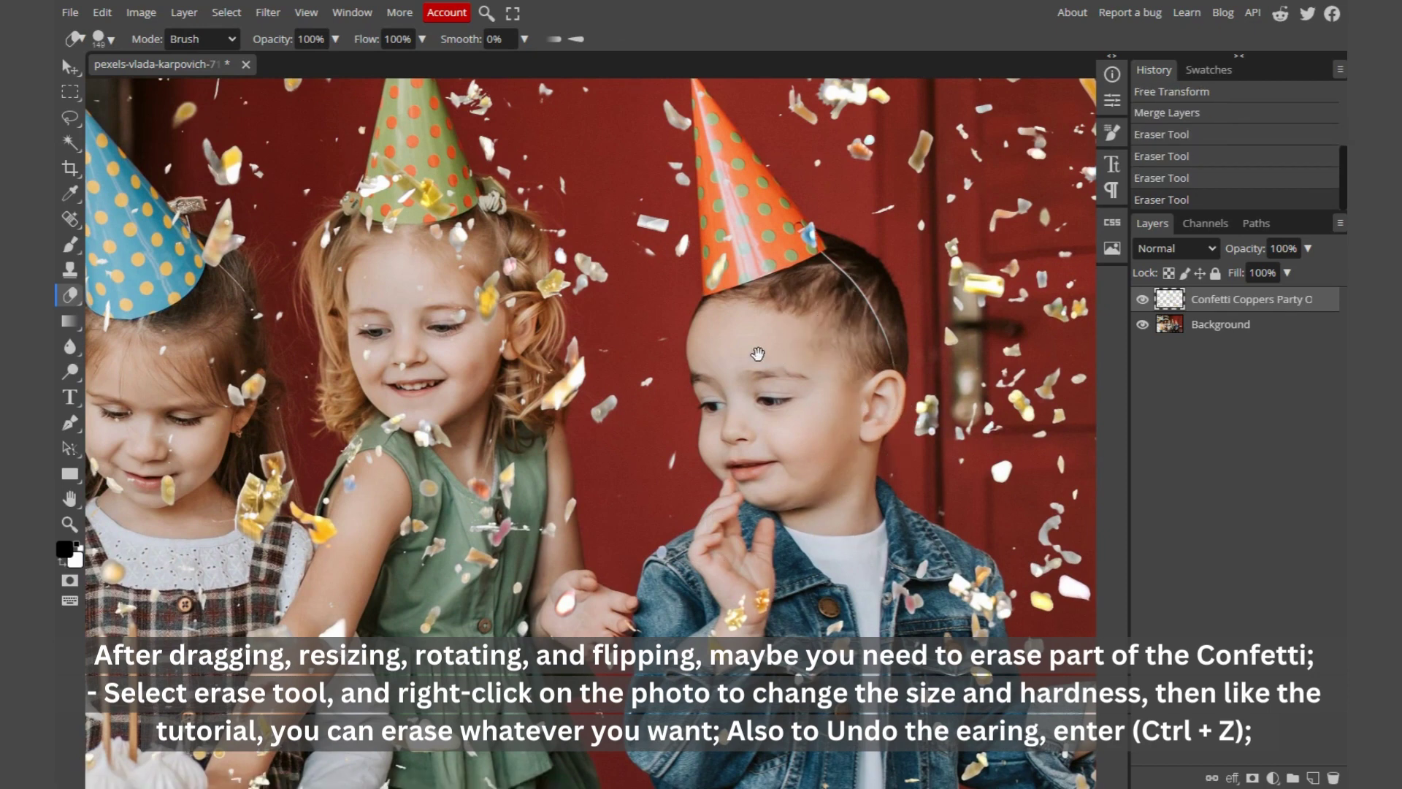
# Erase the confetti covering the faces of the girls in the green dress, the plaid dress and the beige sweater
pyautogui.hscroll(-5, 803, 402)
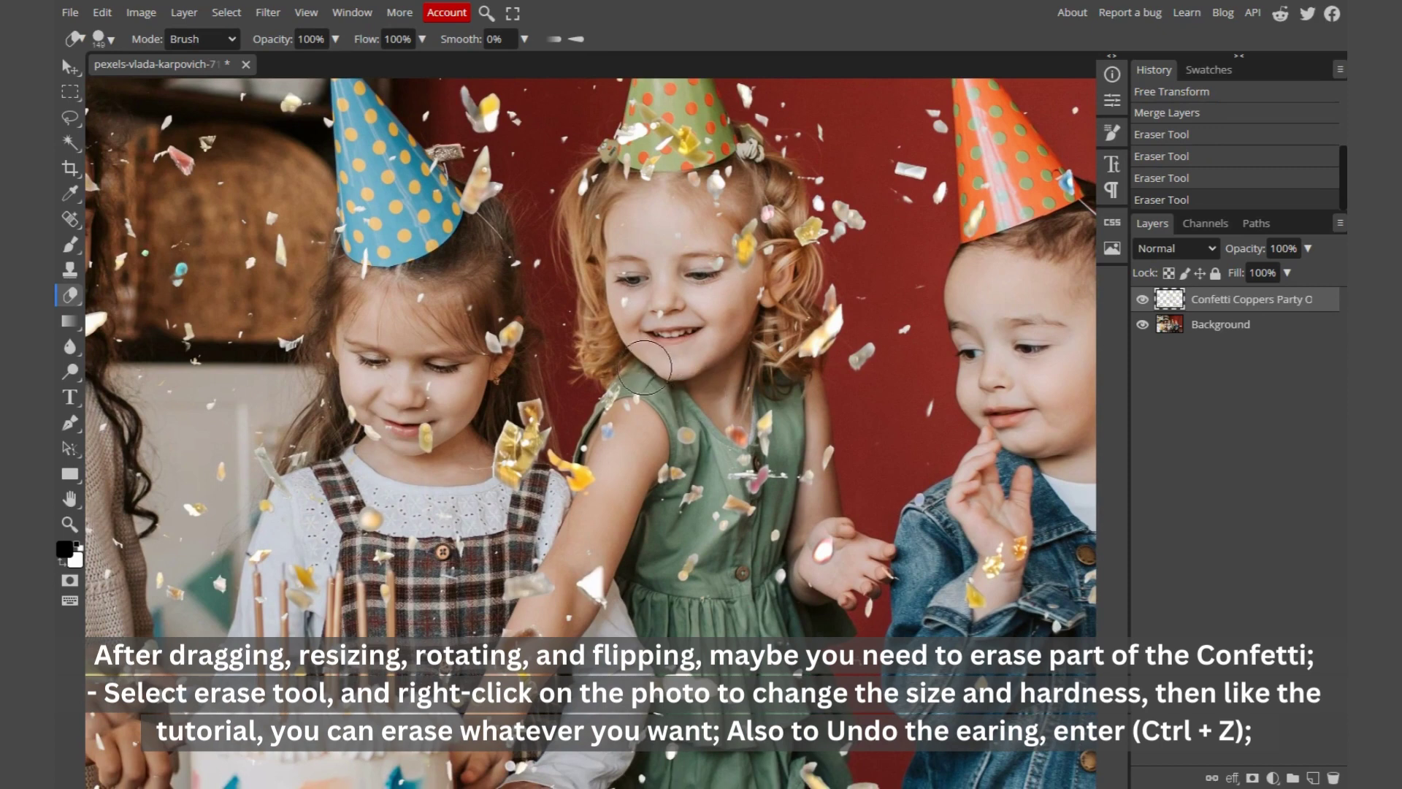
pyautogui.moveTo(646, 301); pyautogui.dragTo(647, 387)
pyautogui.moveTo(632, 330)
pyautogui.mouseDown()
pyautogui.moveTo(682, 324)
pyautogui.moveTo(722, 361)
pyautogui.moveTo(741, 304)
pyautogui.moveTo(681, 248)
pyautogui.moveTo(656, 265)
pyautogui.moveTo(615, 219)
pyautogui.moveTo(663, 192)
pyautogui.moveTo(682, 267)
pyautogui.mouseUp()
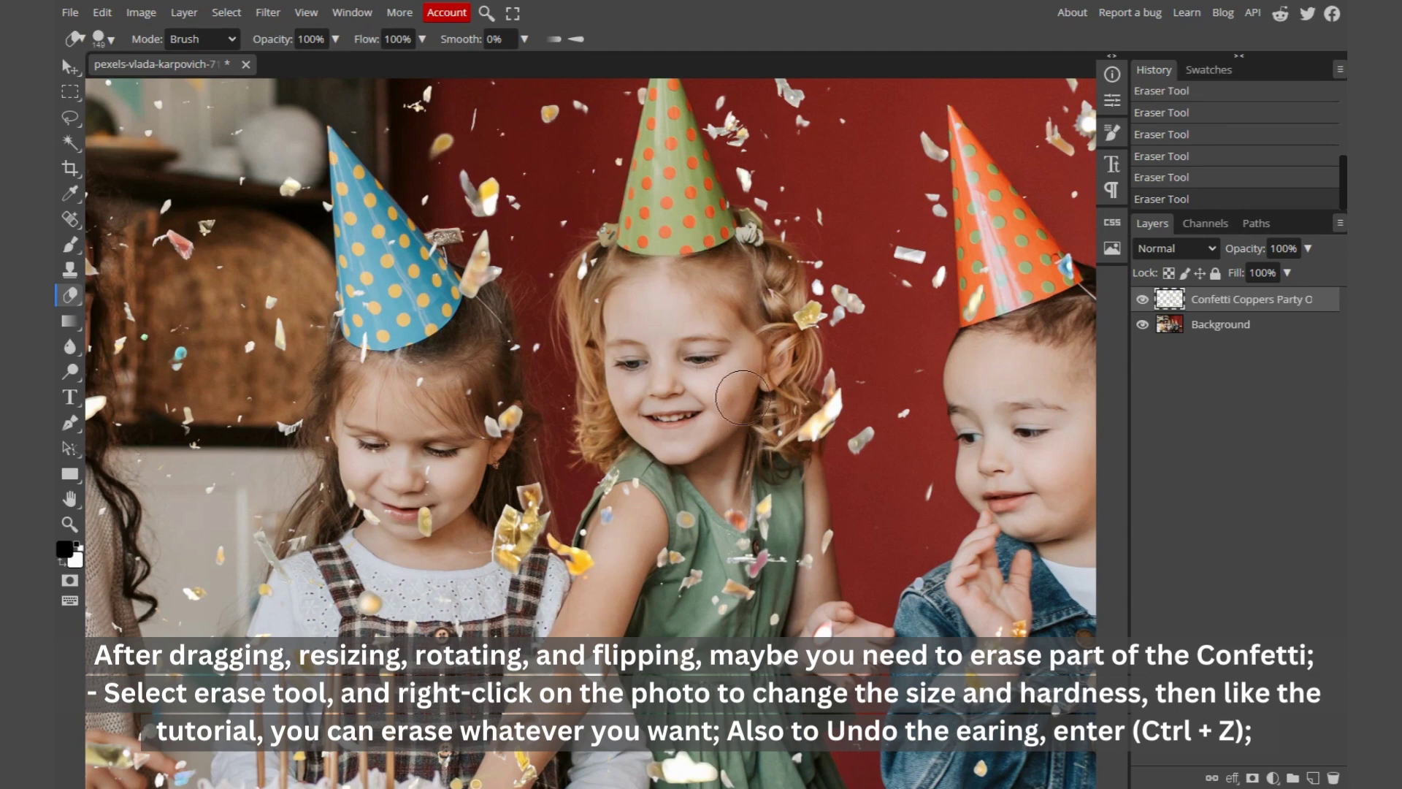
pyautogui.moveTo(427, 511)
pyautogui.mouseDown()
pyautogui.moveTo(701, 478)
pyautogui.moveTo(677, 438)
pyautogui.moveTo(776, 353)
pyautogui.moveTo(929, 414)
pyautogui.mouseUp()
pyautogui.moveTo(703, 247)
pyautogui.mouseDown()
pyautogui.moveTo(612, 230)
pyautogui.moveTo(590, 202)
pyautogui.moveTo(524, 293)
pyautogui.moveTo(523, 361)
pyautogui.moveTo(492, 320)
pyautogui.moveTo(570, 332)
pyautogui.mouseUp()
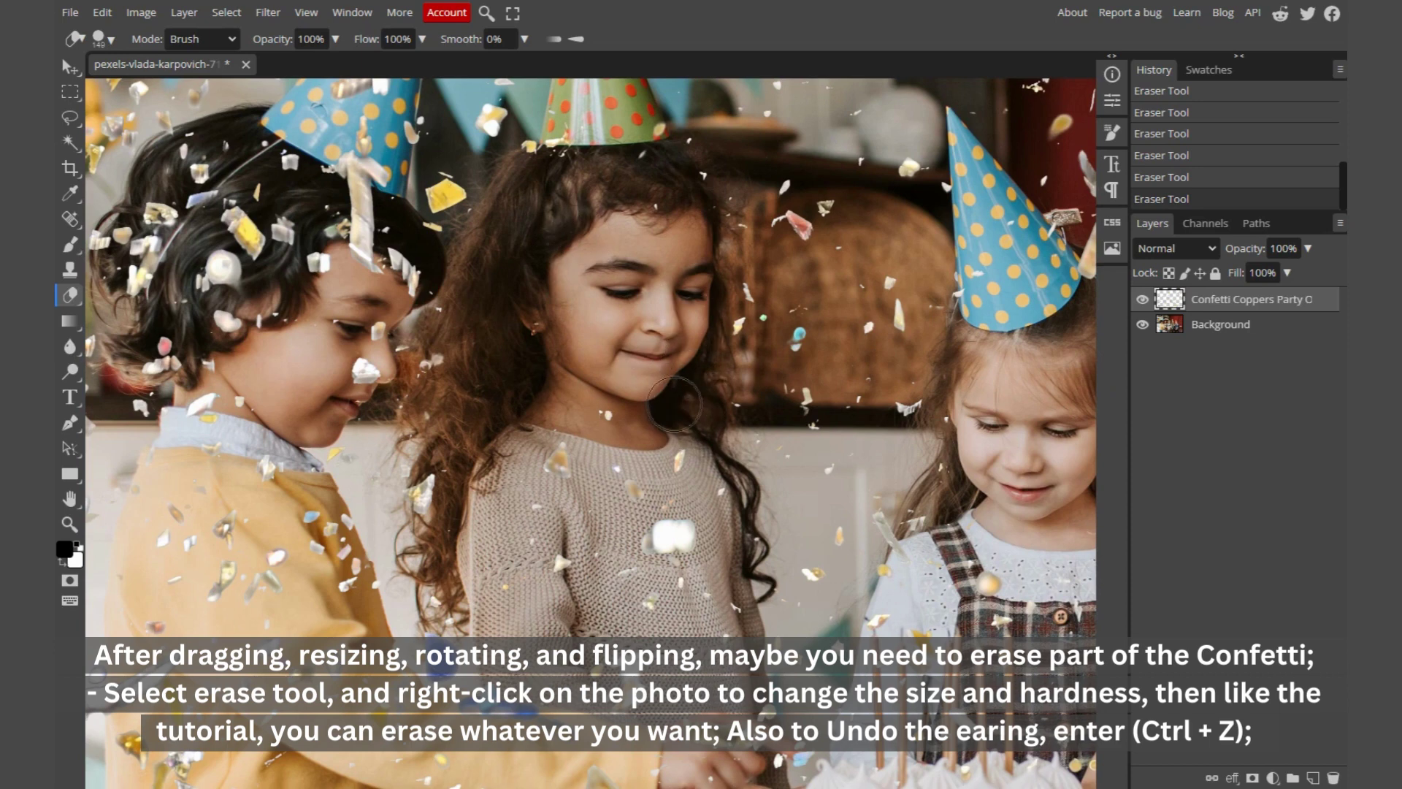
# Erase the confetti from the face and part of the hair of the boy in the yellow sweater
pyautogui.moveTo(526, 326); pyautogui.dragTo(861, 385)
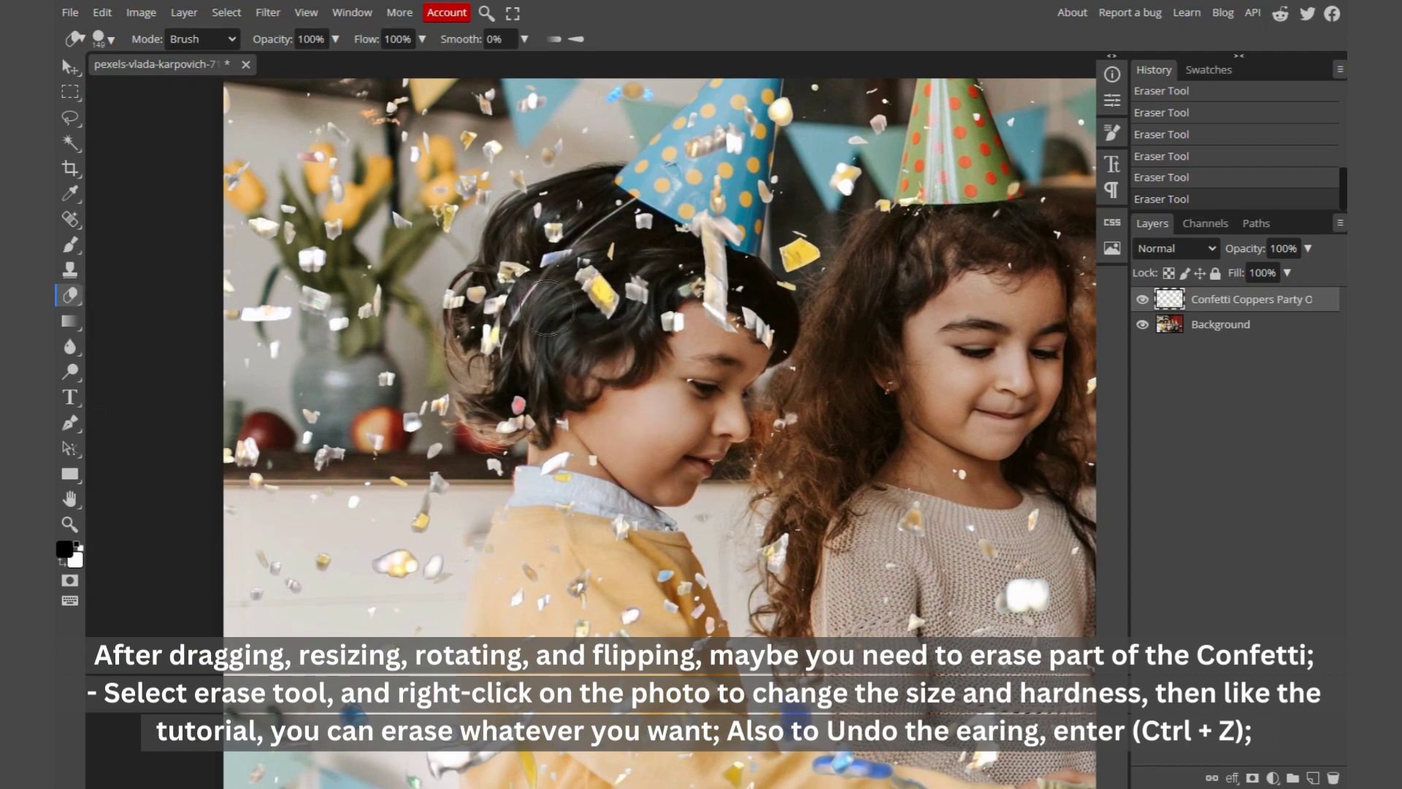
pyautogui.click(726, 343)
pyautogui.moveTo(727, 343)
pyautogui.mouseDown()
pyautogui.moveTo(722, 231)
pyautogui.moveTo(704, 229)
pyautogui.moveTo(708, 295)
pyautogui.moveTo(667, 343)
pyautogui.moveTo(642, 261)
pyautogui.moveTo(650, 304)
pyautogui.moveTo(772, 339)
pyautogui.moveTo(626, 221)
pyautogui.mouseUp()
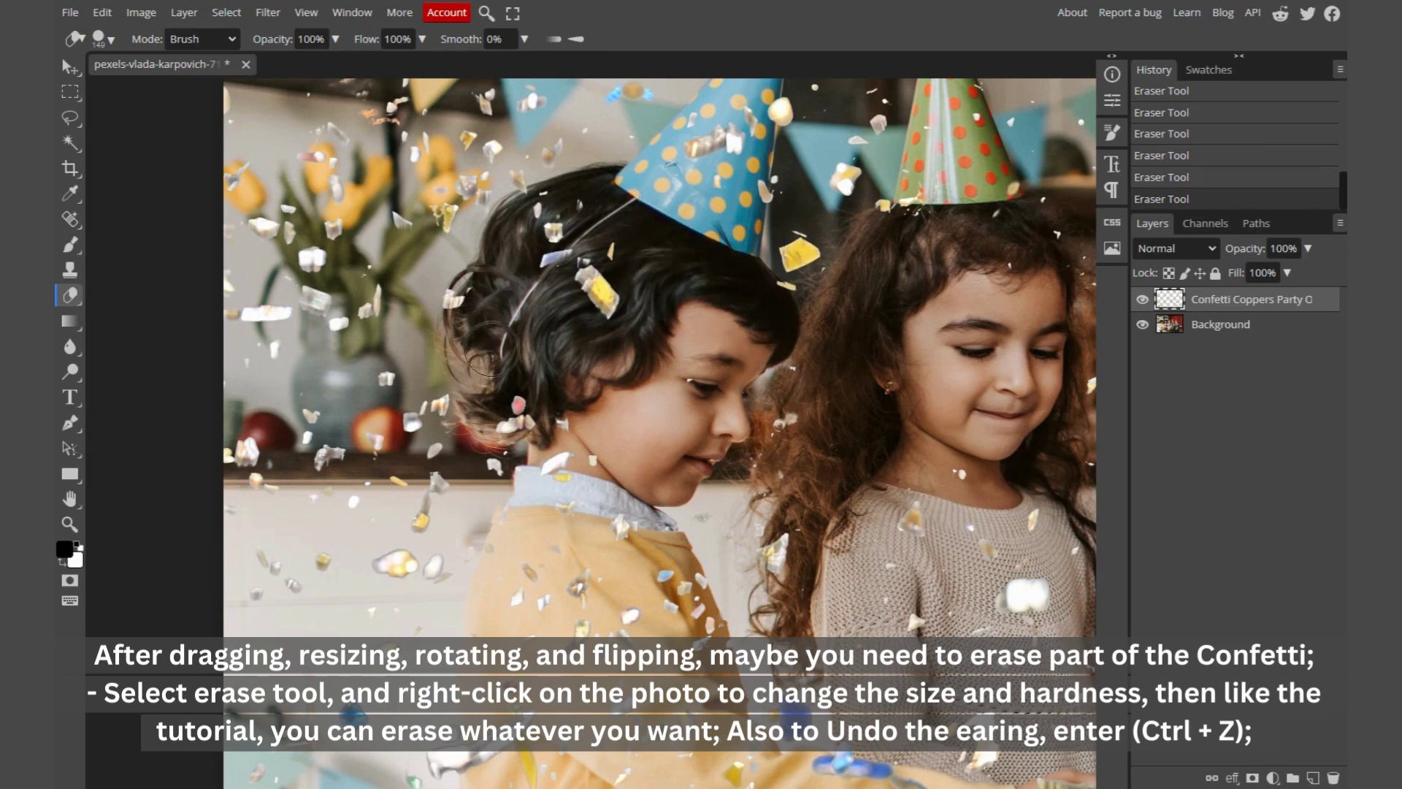
pyautogui.moveTo(510, 306); pyautogui.dragTo(453, 292)
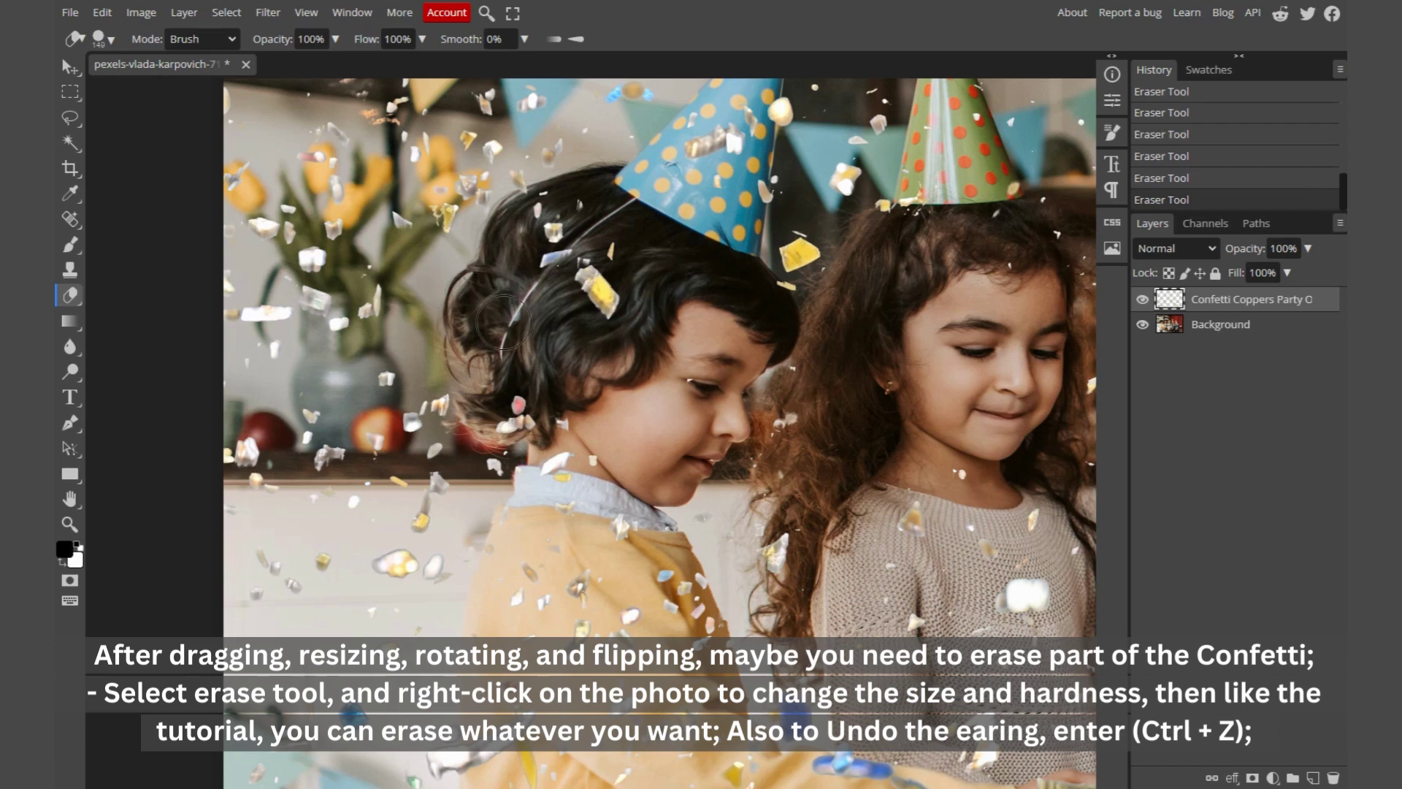
pyautogui.moveTo(585, 426); pyautogui.dragTo(602, 479)
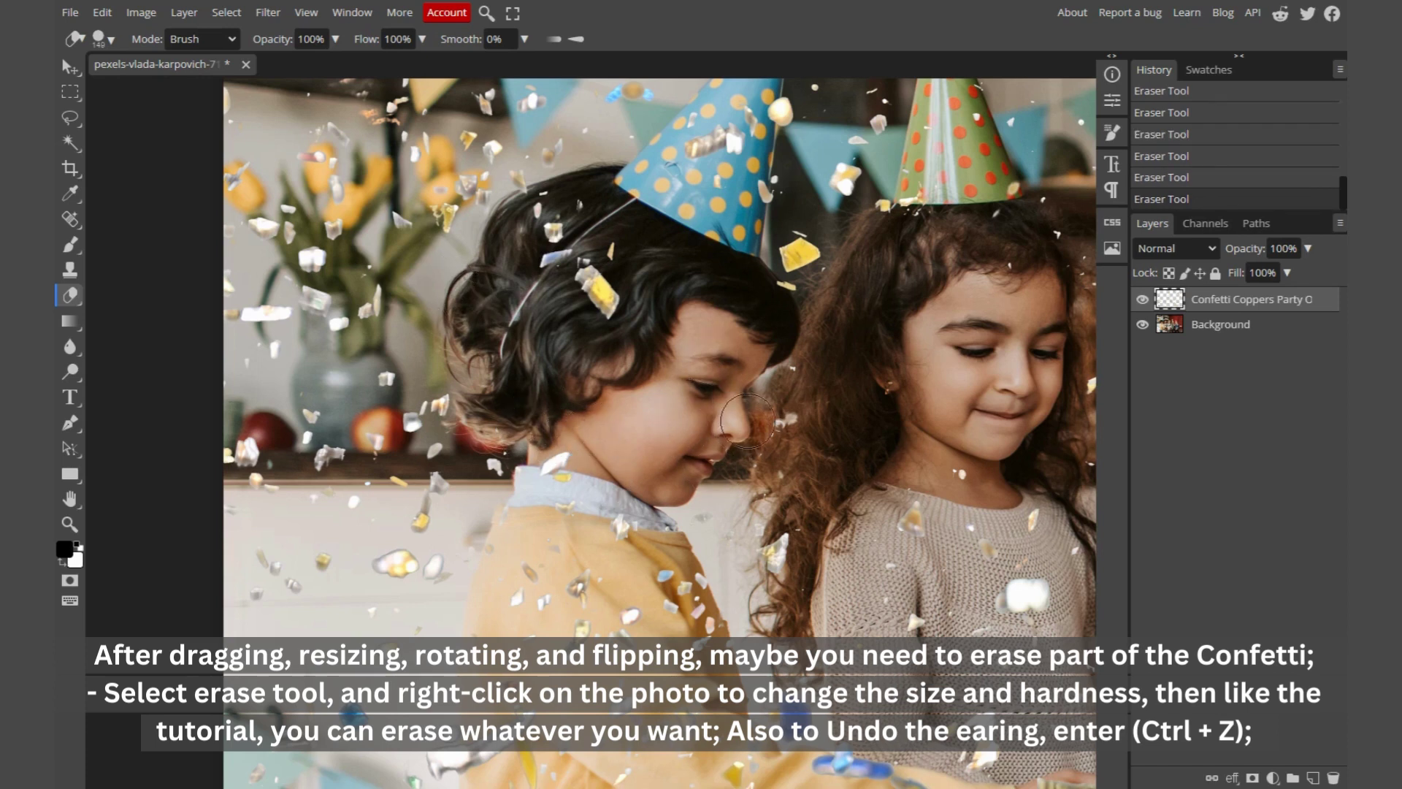
pyautogui.scroll(-3, 641, 422)
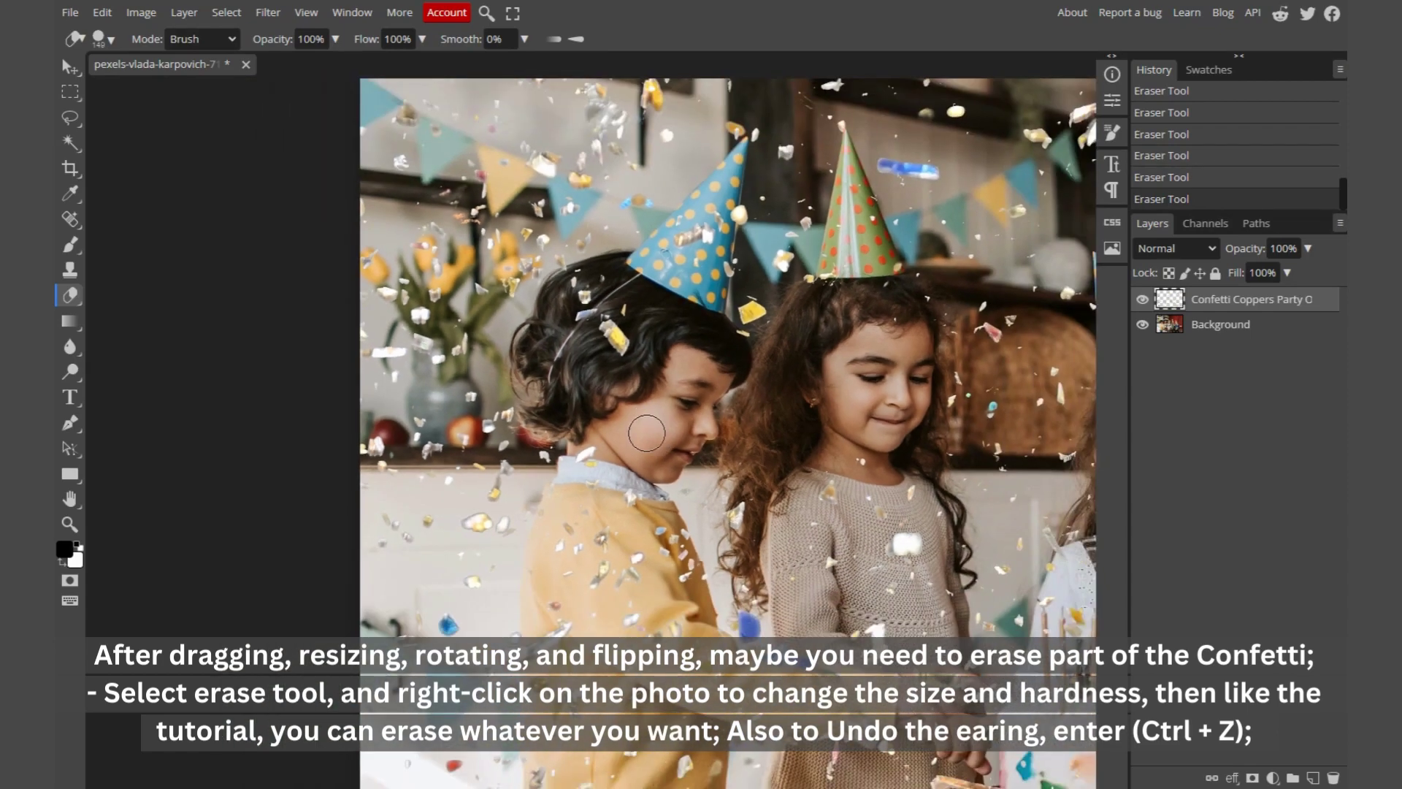
pyautogui.scroll(-2, 646, 434)
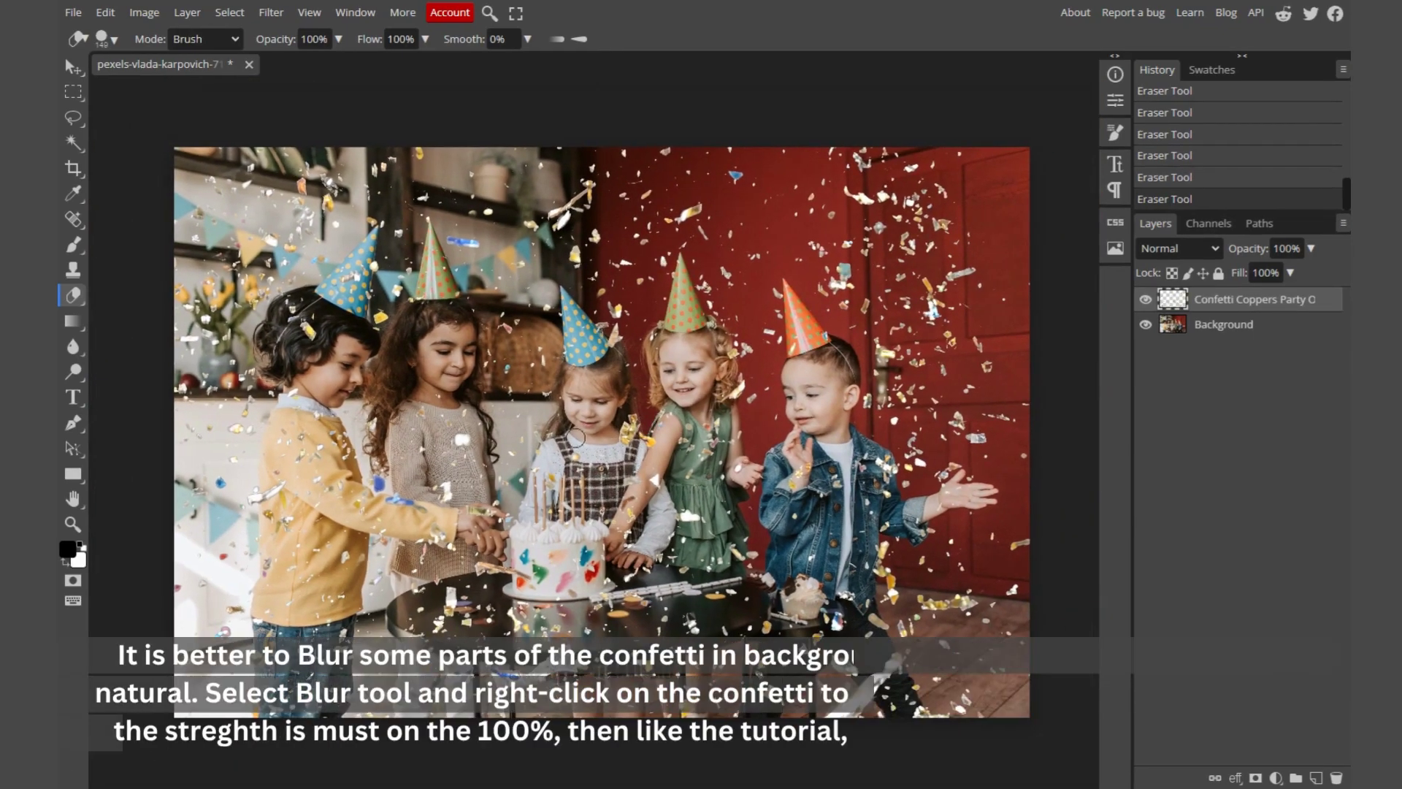
# Switch to the Blur tool and enlarge its brush for softening the confetti layer
pyautogui.click(72, 67)
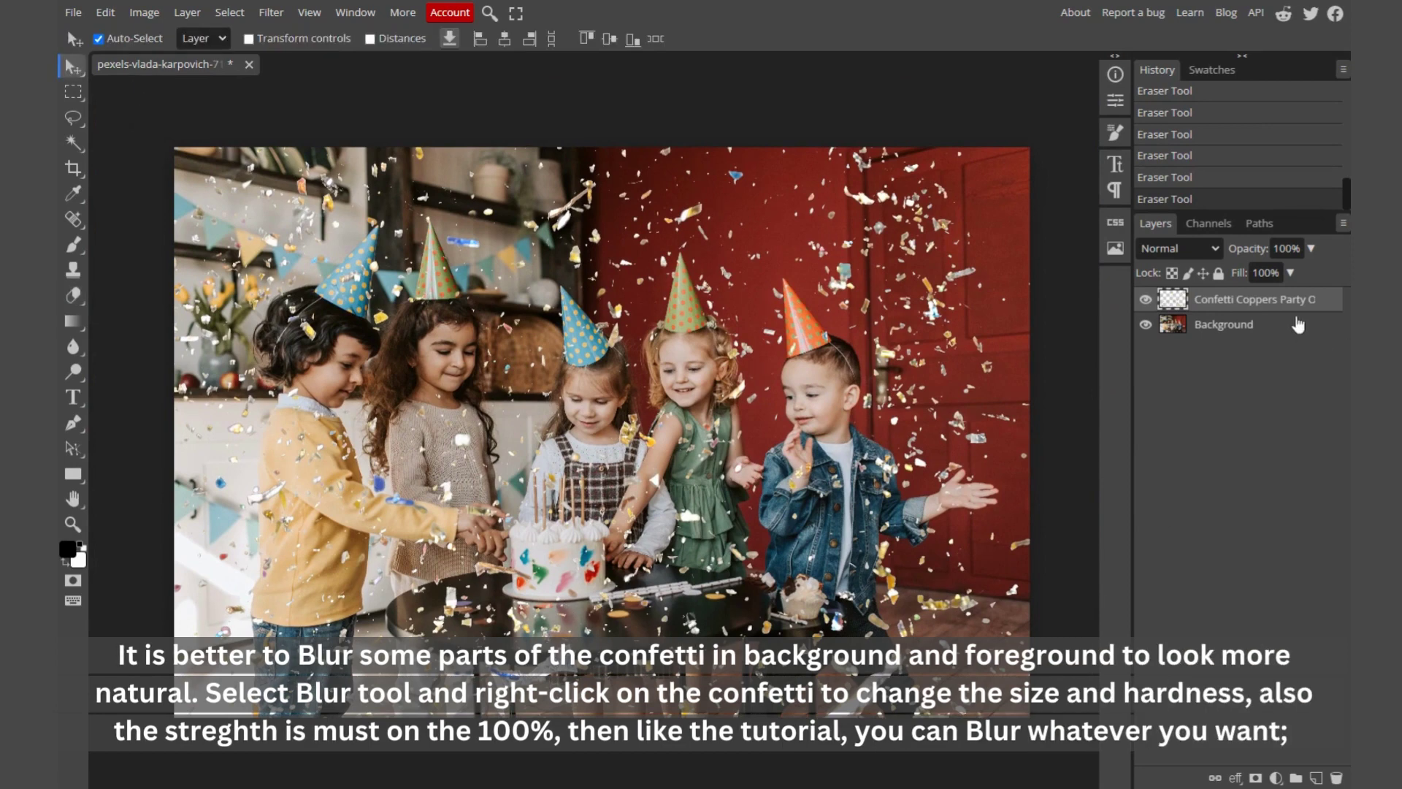
pyautogui.rightClick(72, 343)
pyautogui.click(111, 344)
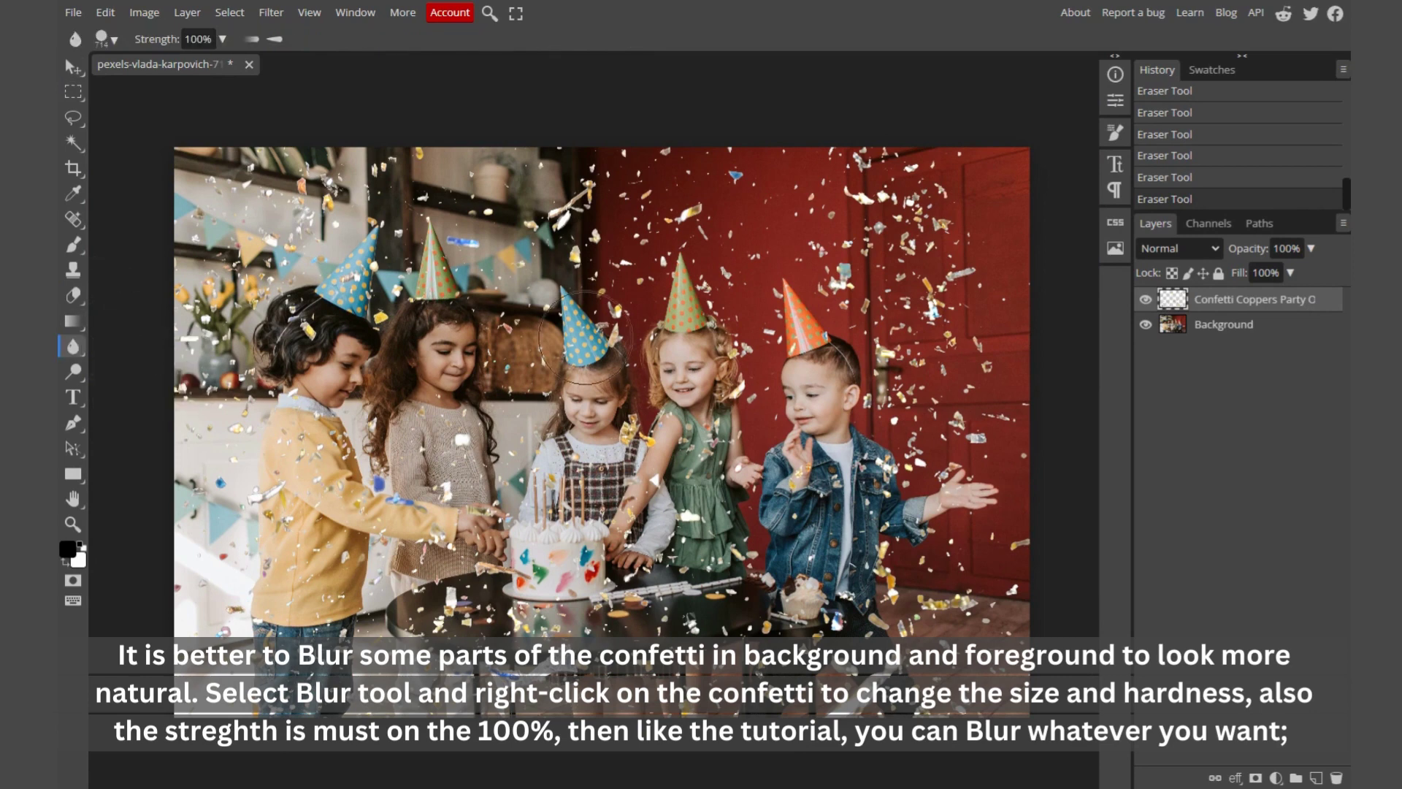
pyautogui.rightClick(648, 238)
pyautogui.moveTo(859, 279); pyautogui.dragTo(867, 278)
pyautogui.click(628, 215)
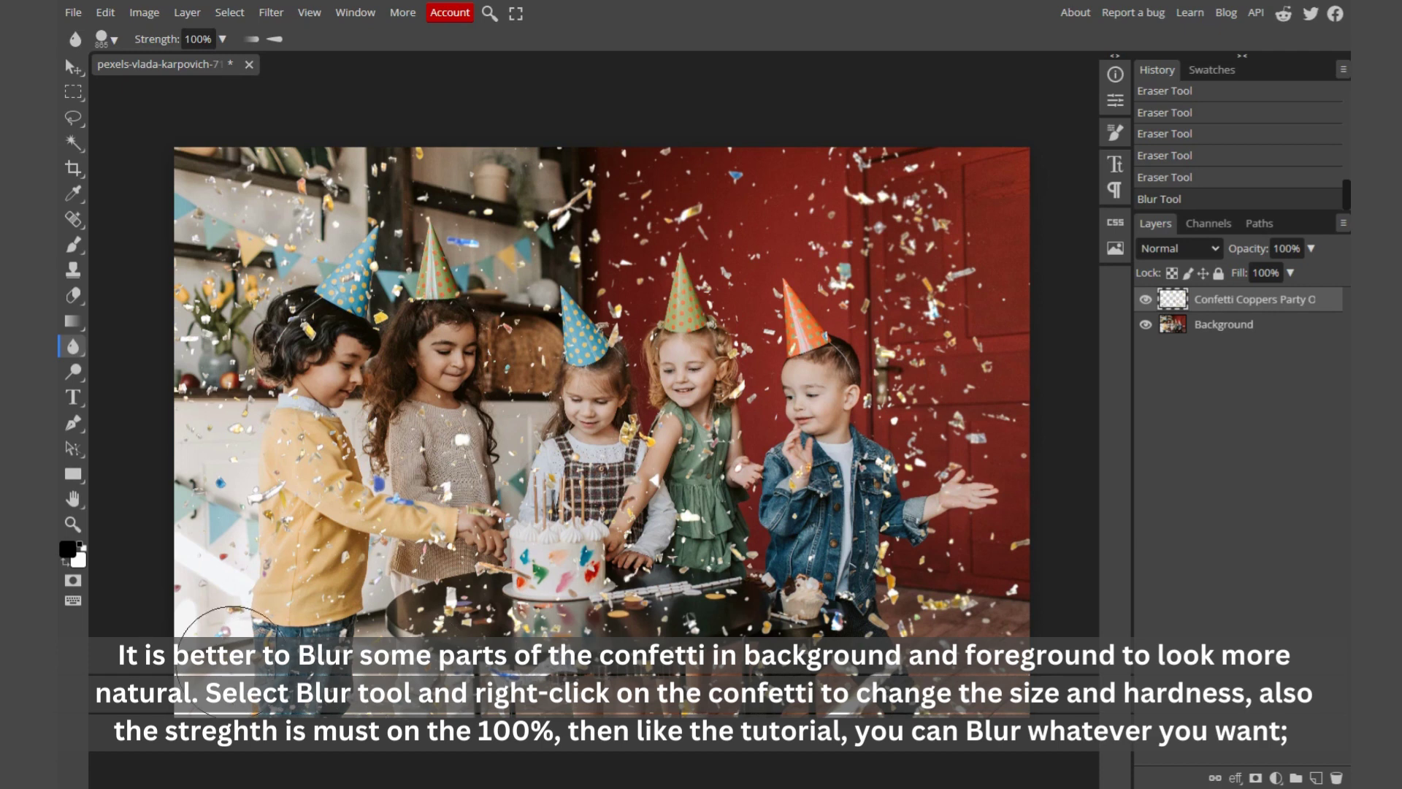
# Blur the confetti in the foreground along the floor and table, and in the background around the tulips, bunting and shelves
pyautogui.moveTo(301, 653); pyautogui.dragTo(219, 654)
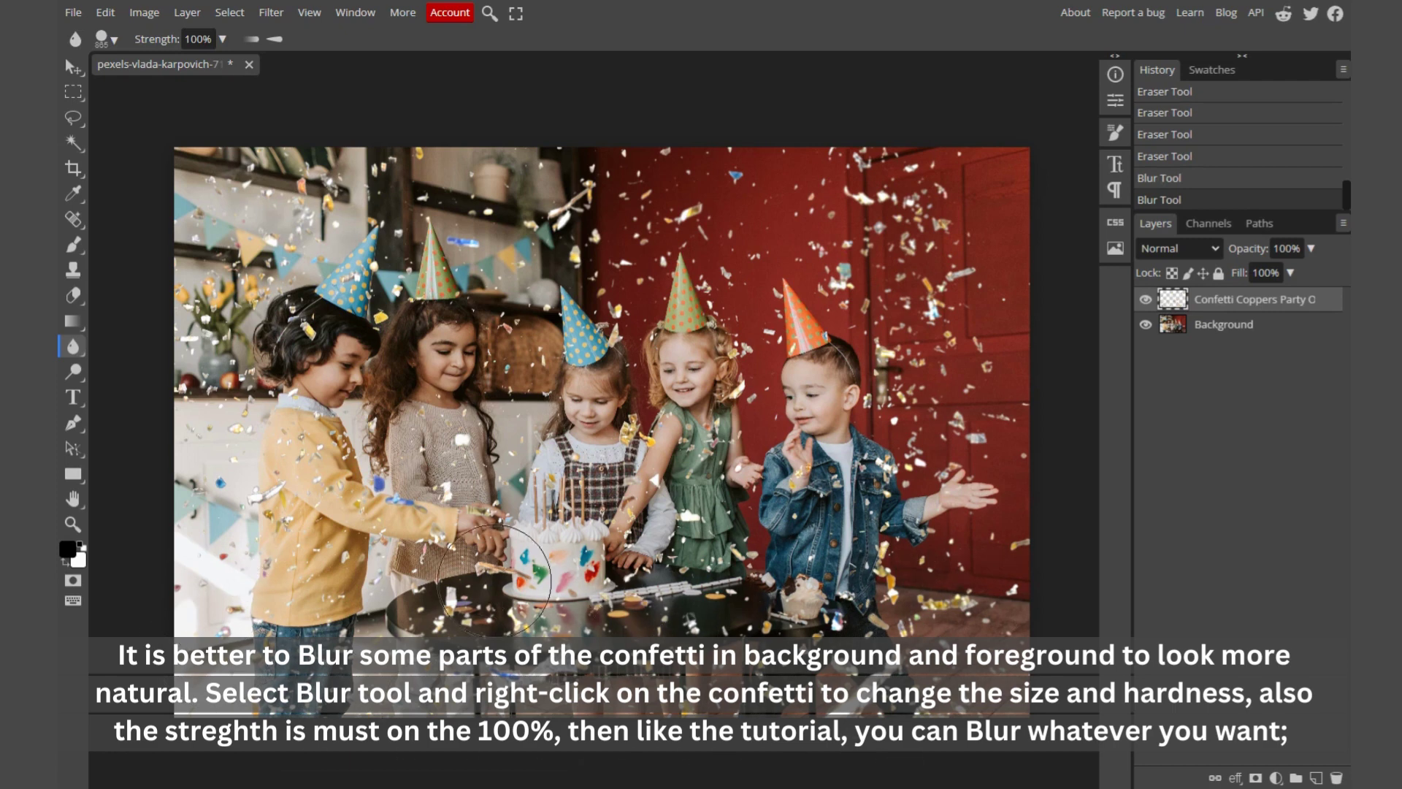
pyautogui.moveTo(767, 606)
pyautogui.mouseDown()
pyautogui.moveTo(887, 616)
pyautogui.moveTo(950, 628)
pyautogui.mouseUp()
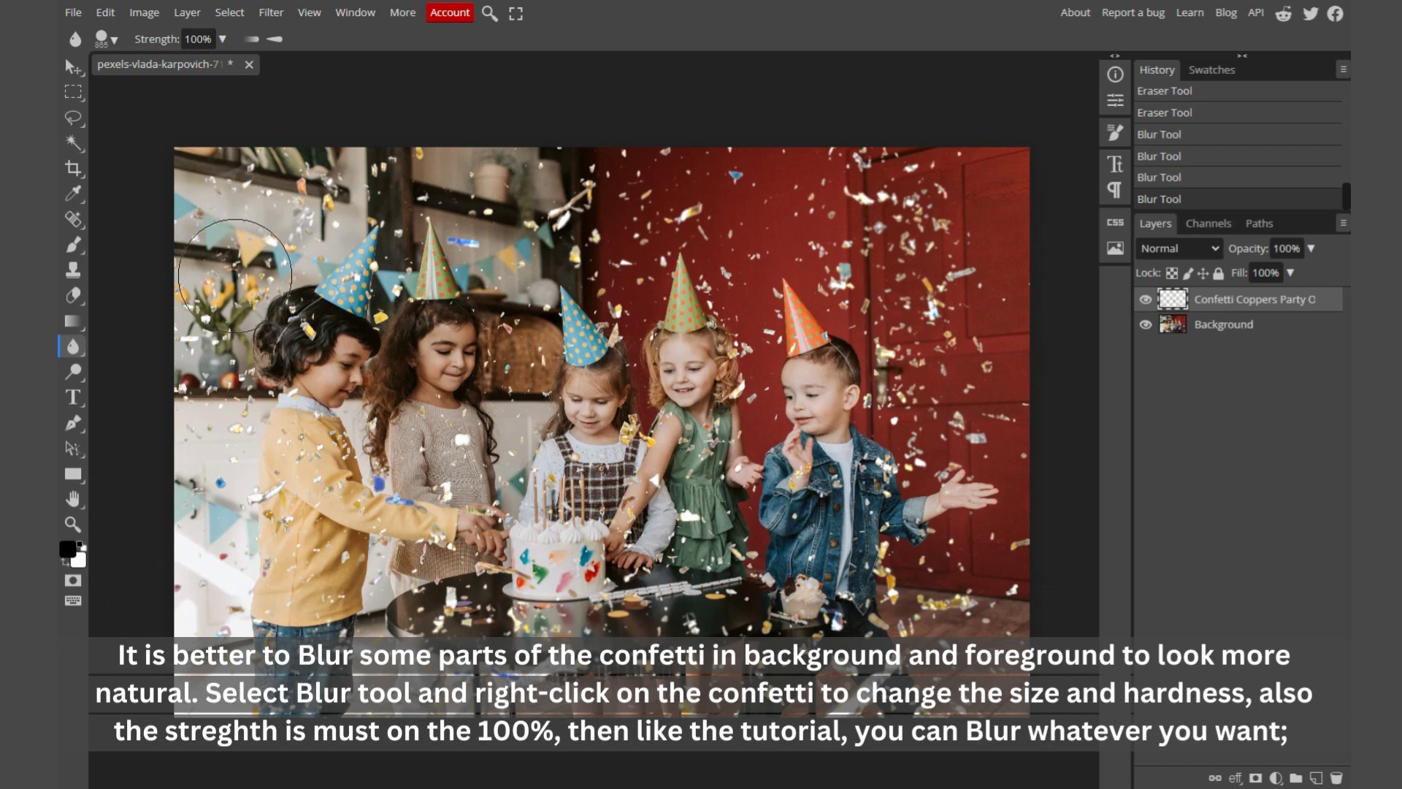
pyautogui.moveTo(234, 263)
pyautogui.mouseDown()
pyautogui.moveTo(182, 303)
pyautogui.moveTo(198, 299)
pyautogui.mouseUp()
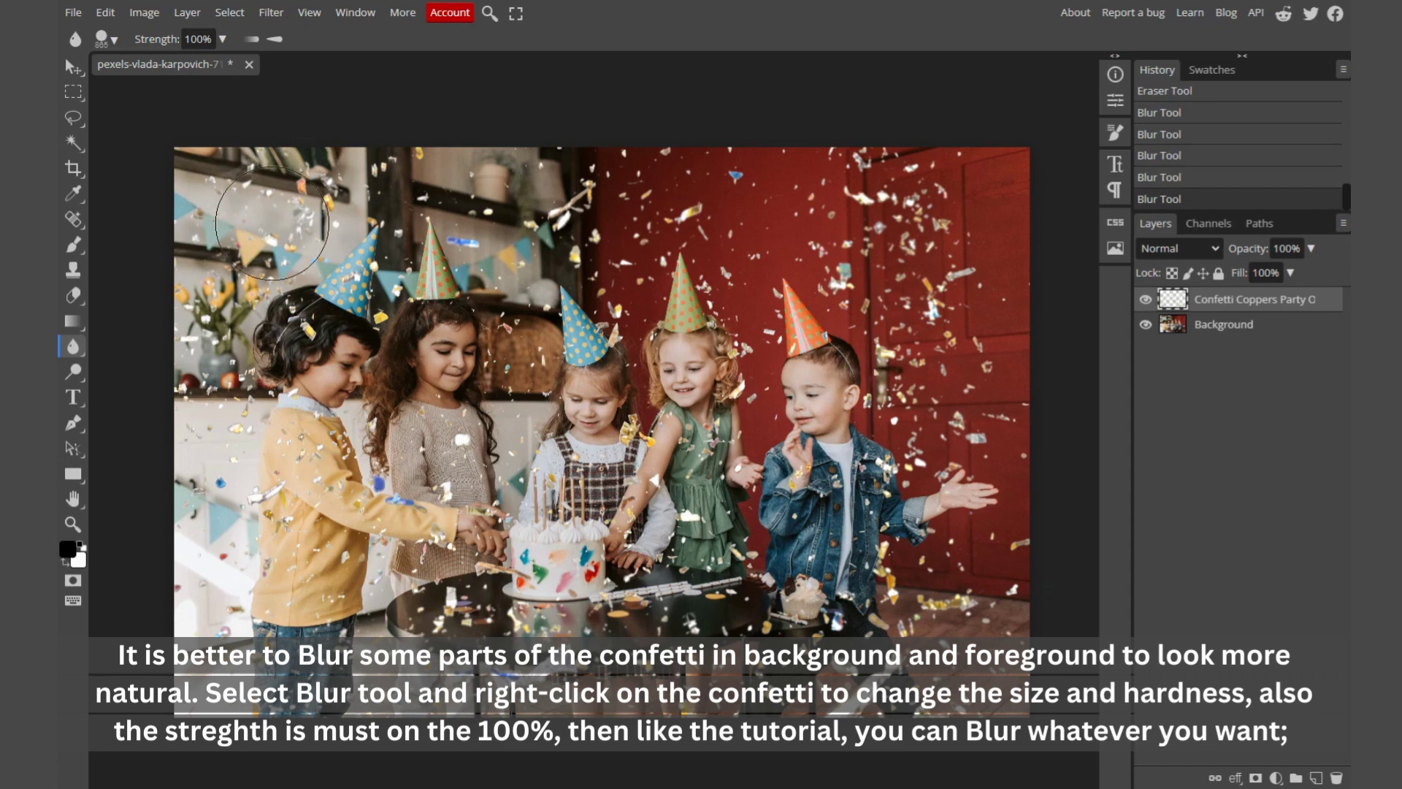
pyautogui.moveTo(584, 207); pyautogui.dragTo(562, 192)
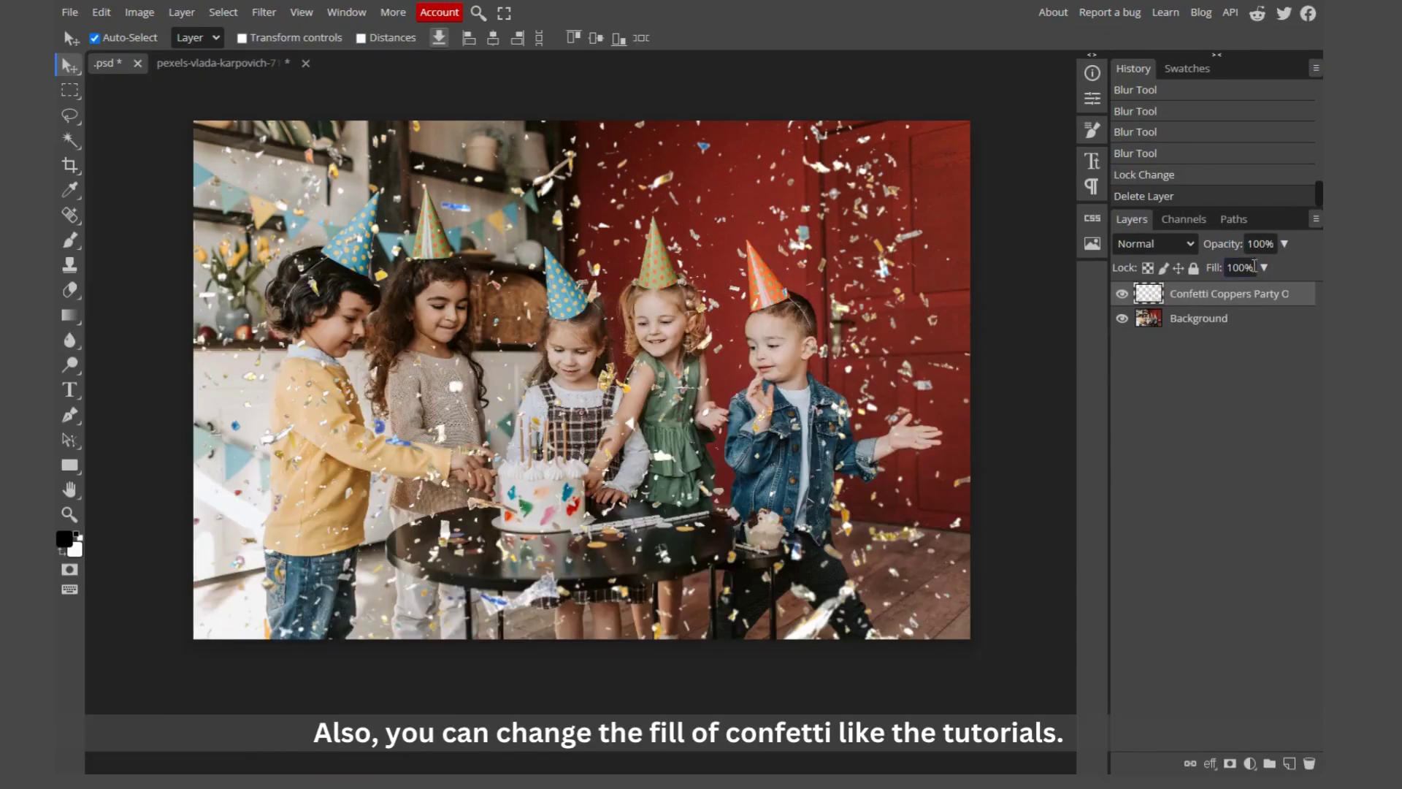
# Try a slightly lower fill on the confetti layer
pyautogui.click(1253, 267)
pyautogui.click(1264, 267)
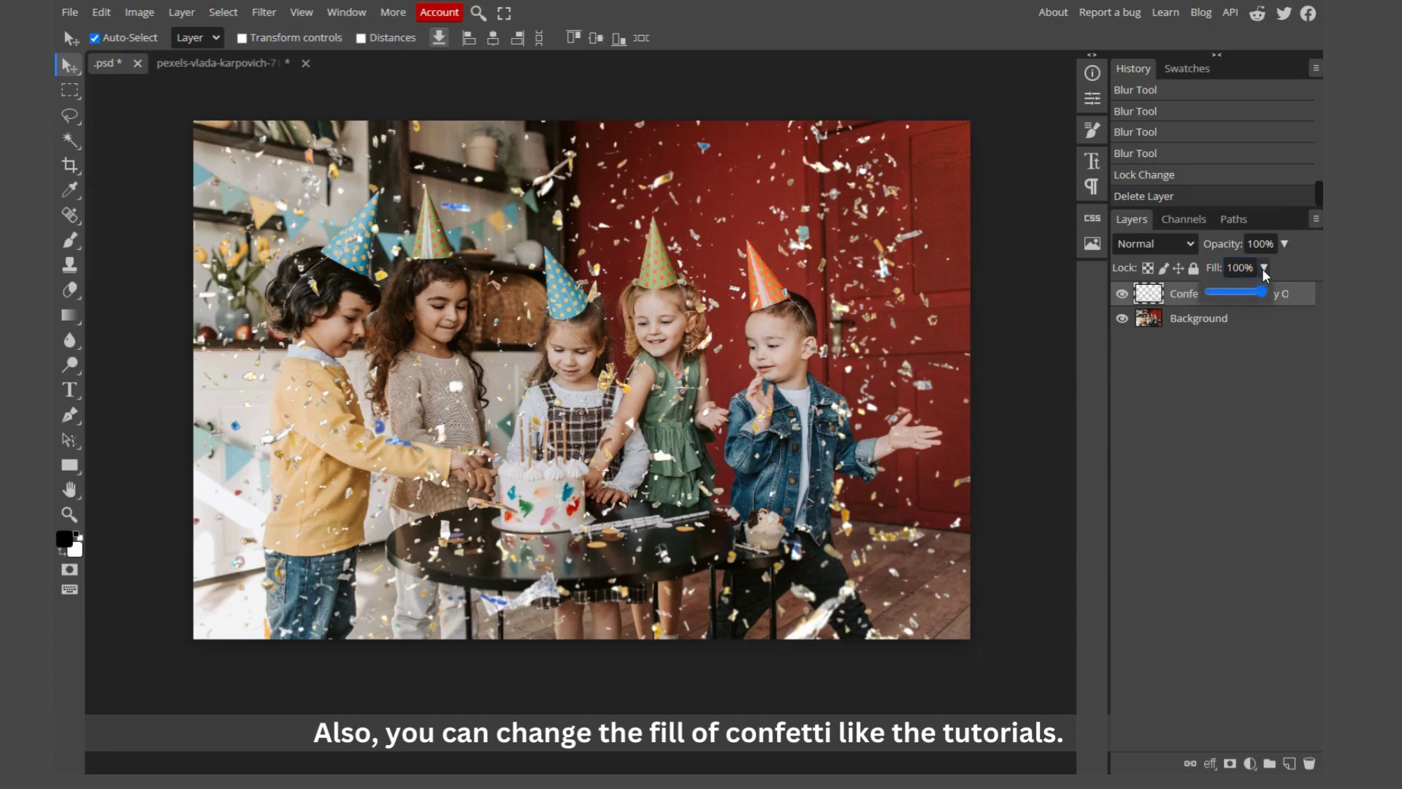
pyautogui.moveTo(1266, 292); pyautogui.dragTo(1256, 293)
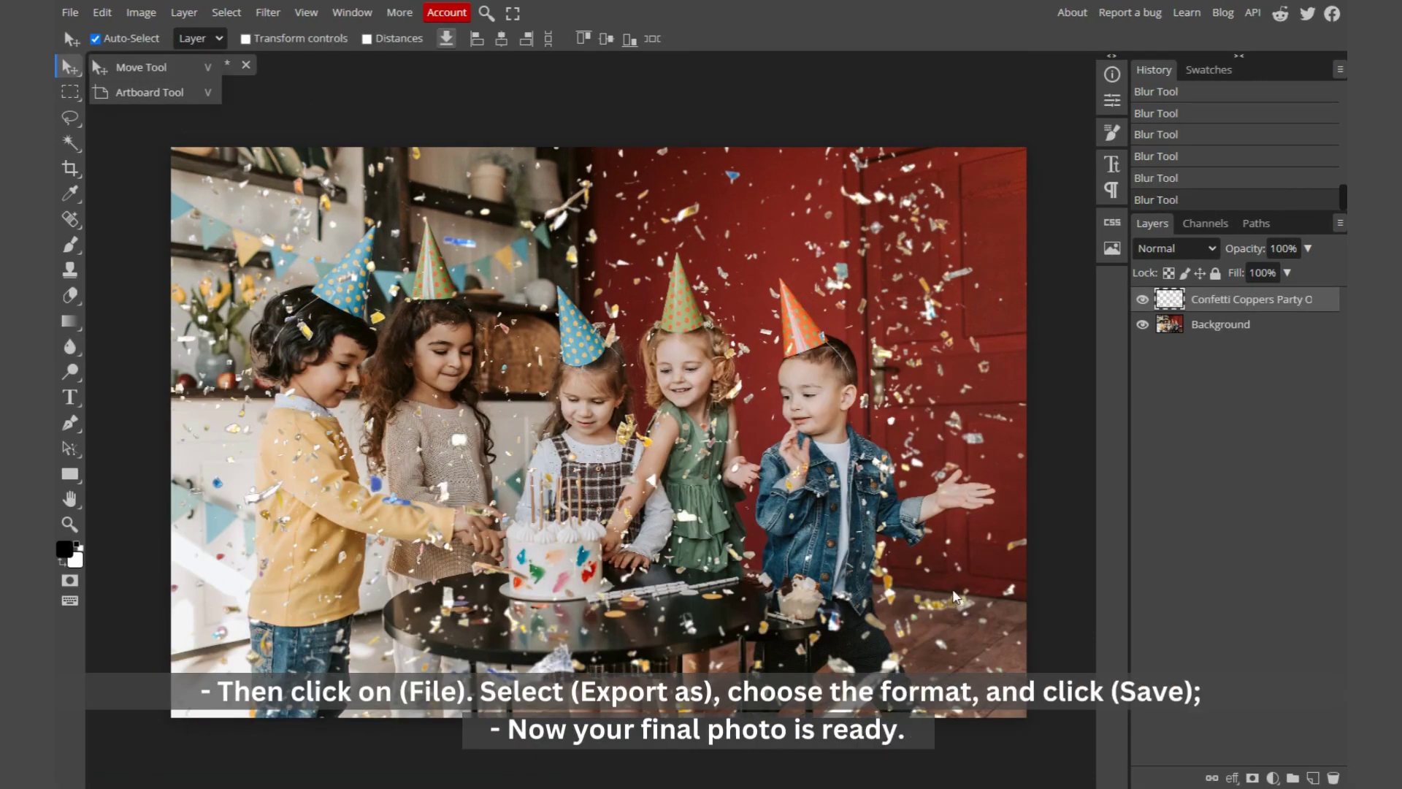
# Export the finished photo as a JPG and save it
pyautogui.click(70, 13)
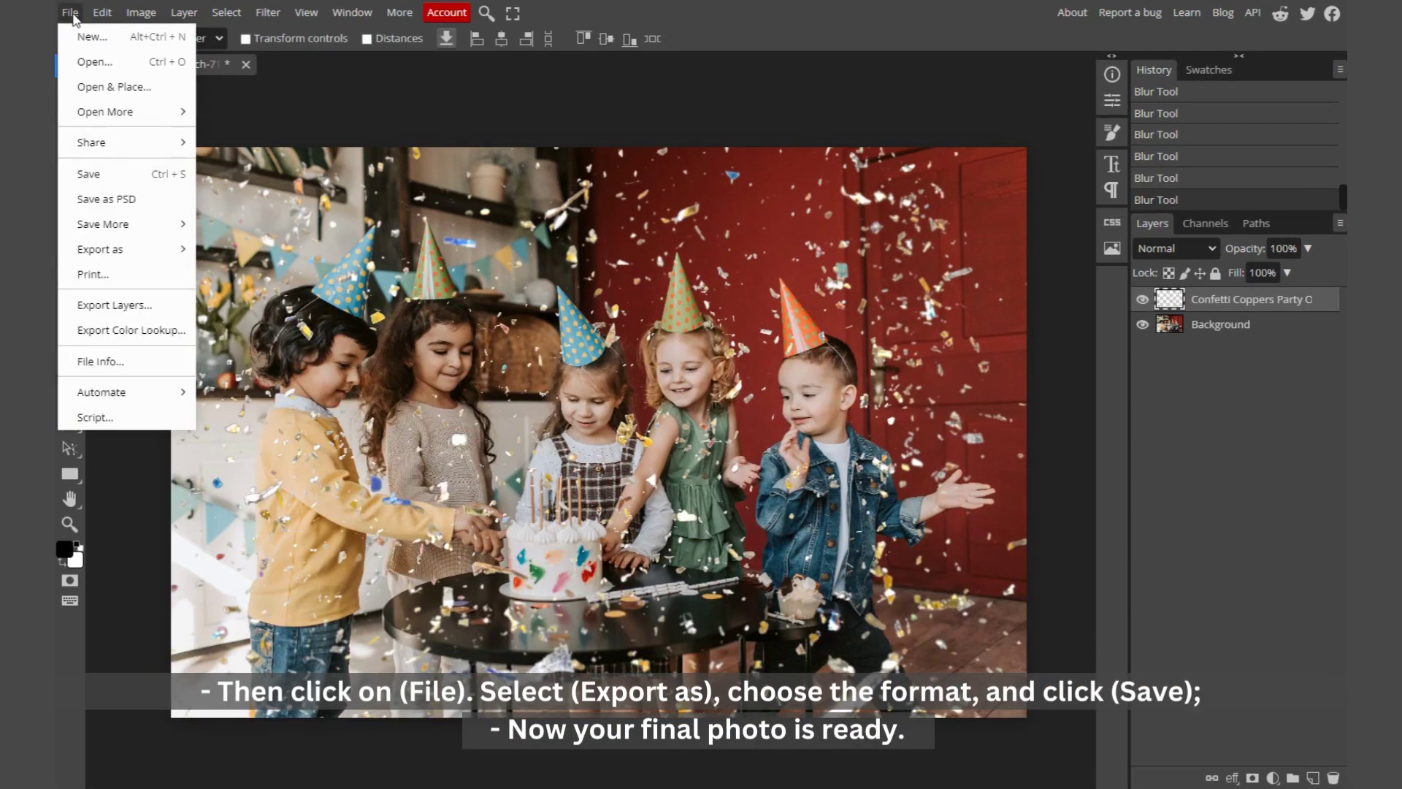
pyautogui.moveTo(125, 250)
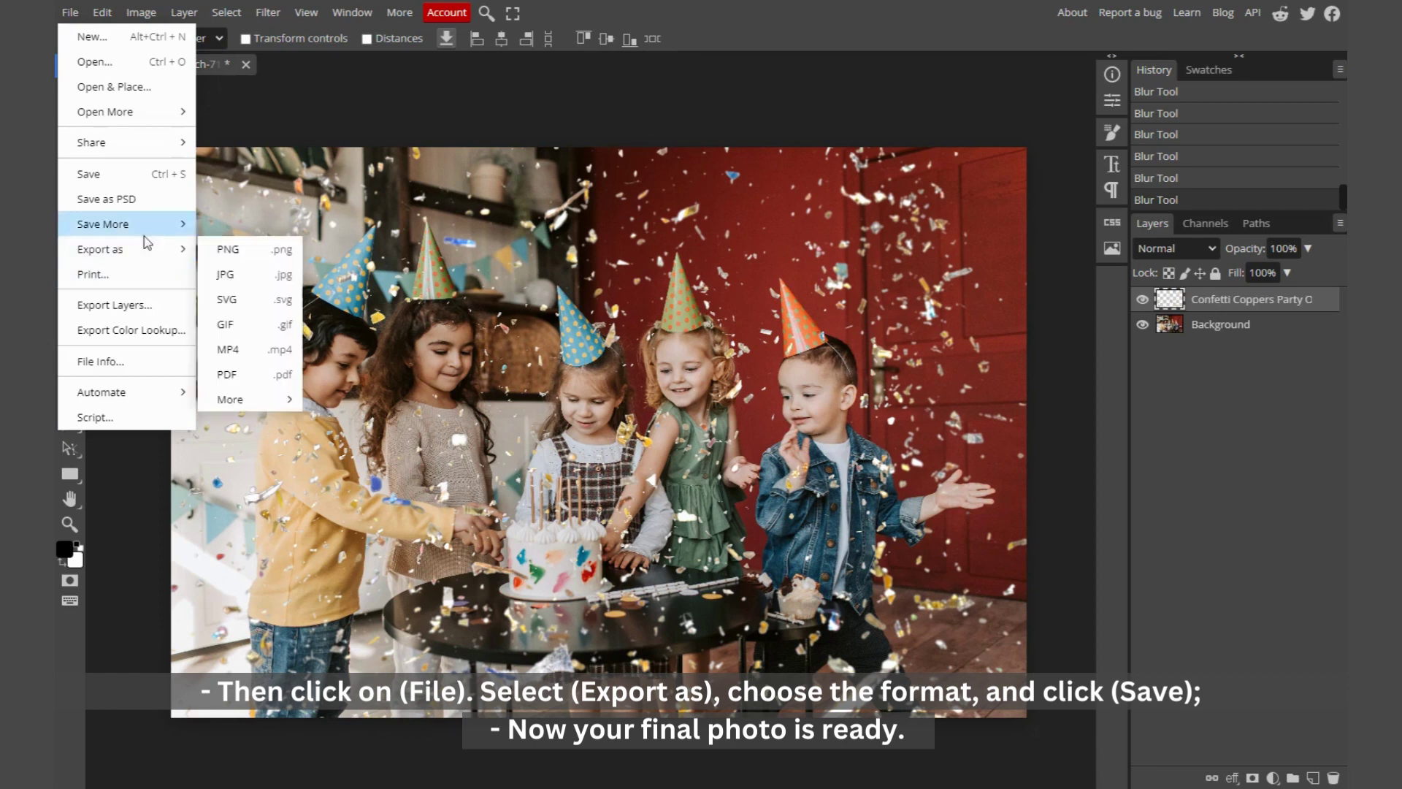
pyautogui.click(235, 279)
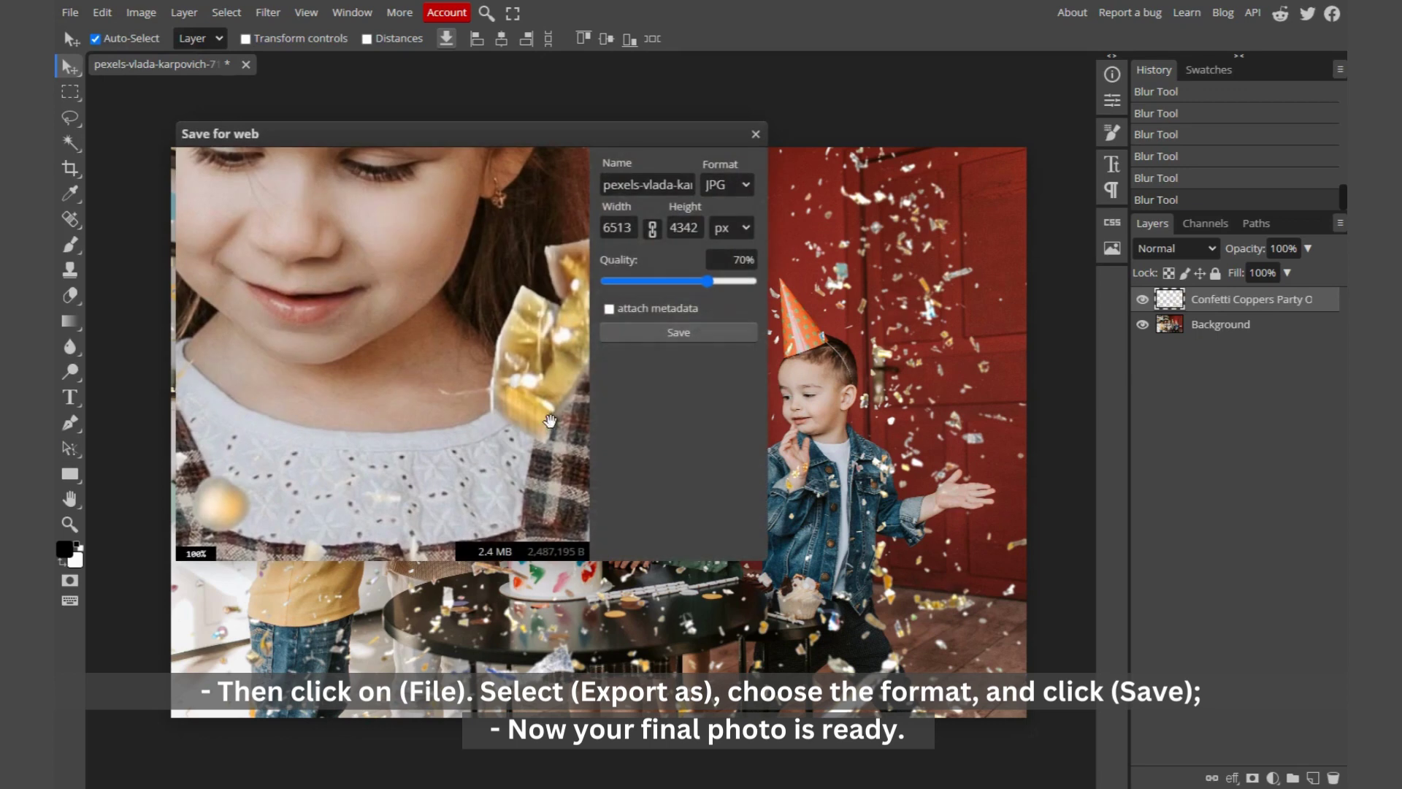
pyautogui.click(673, 330)
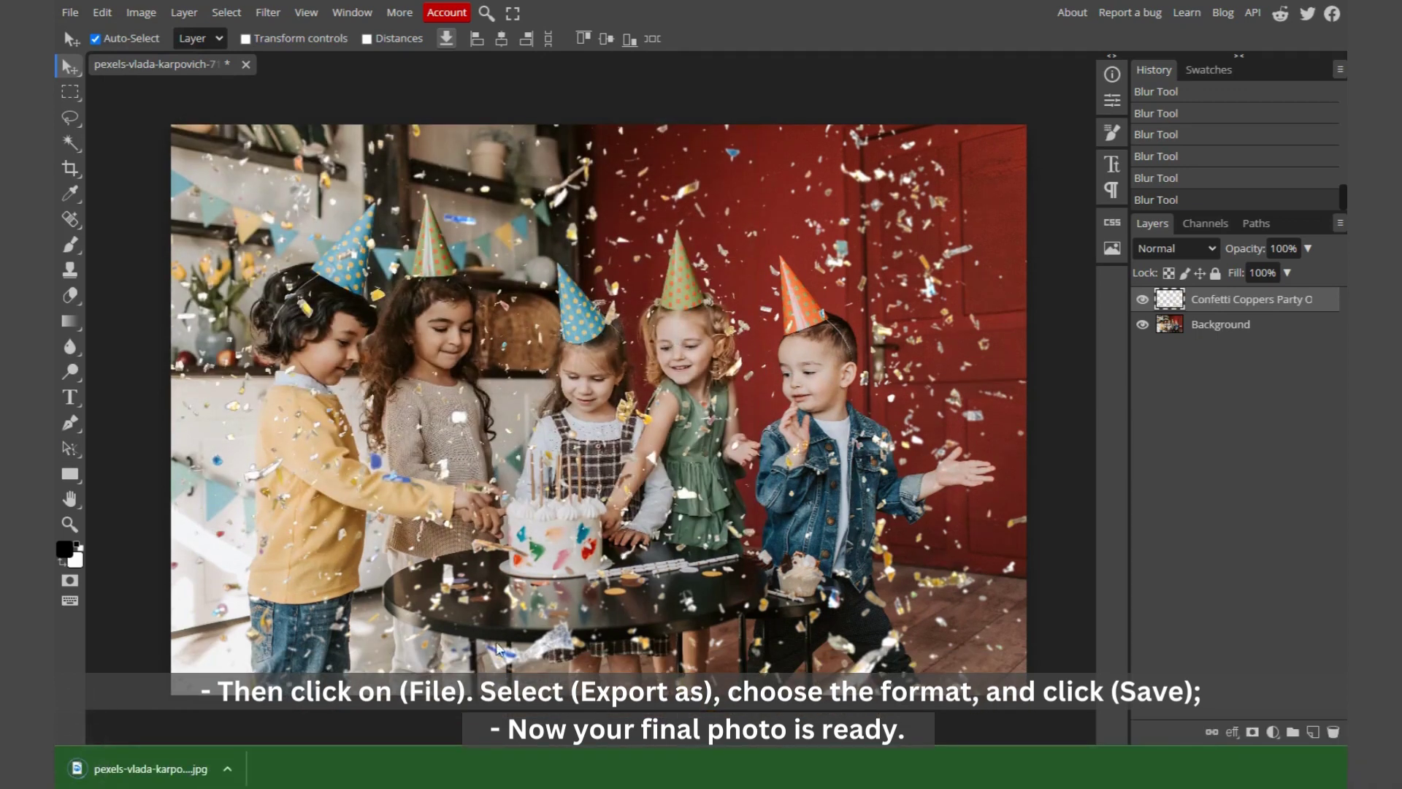
# Switch to File Explorer and open the exported photo from the Downloads folder
pyautogui.hotkey('alt', 'Tab')
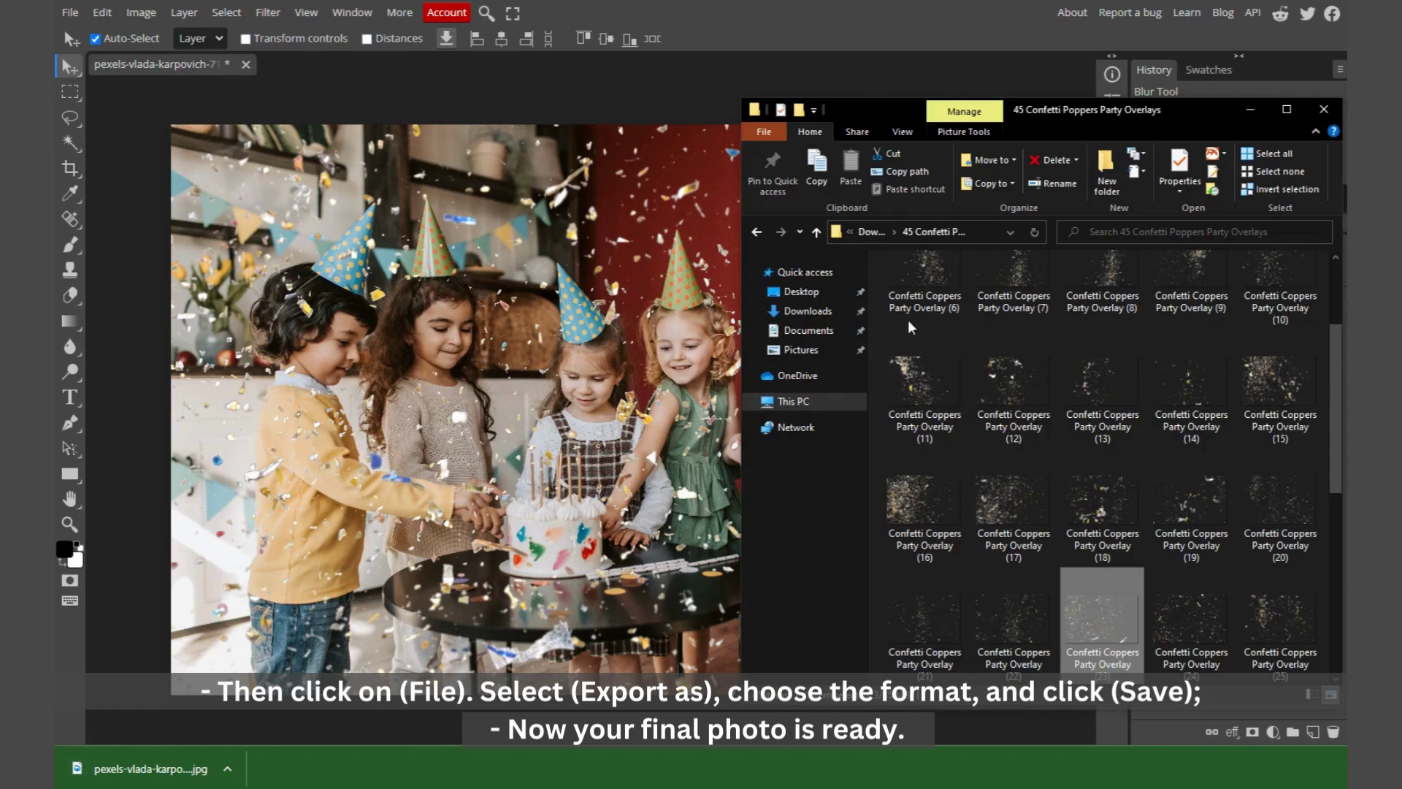
pyautogui.click(803, 310)
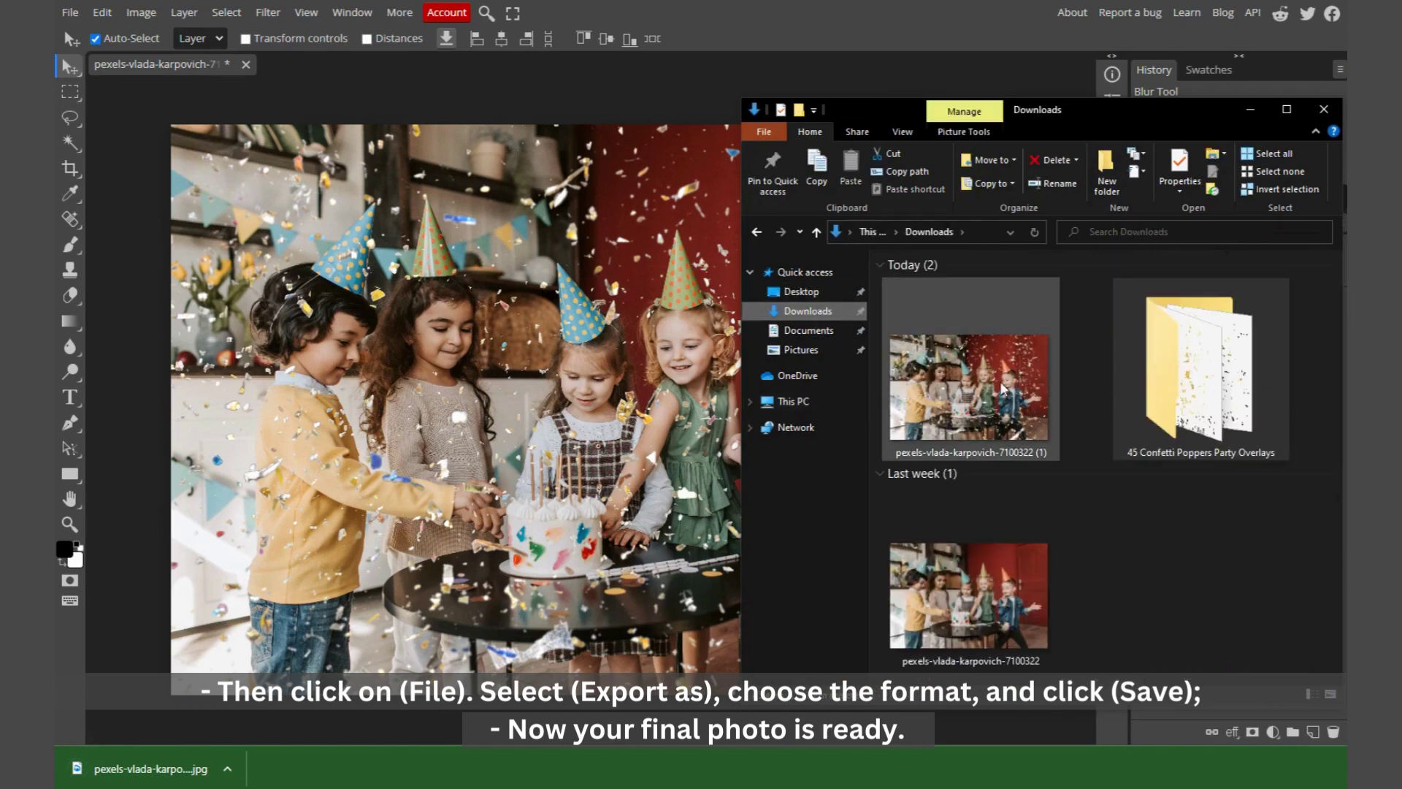
pyautogui.doubleClick(993, 377)
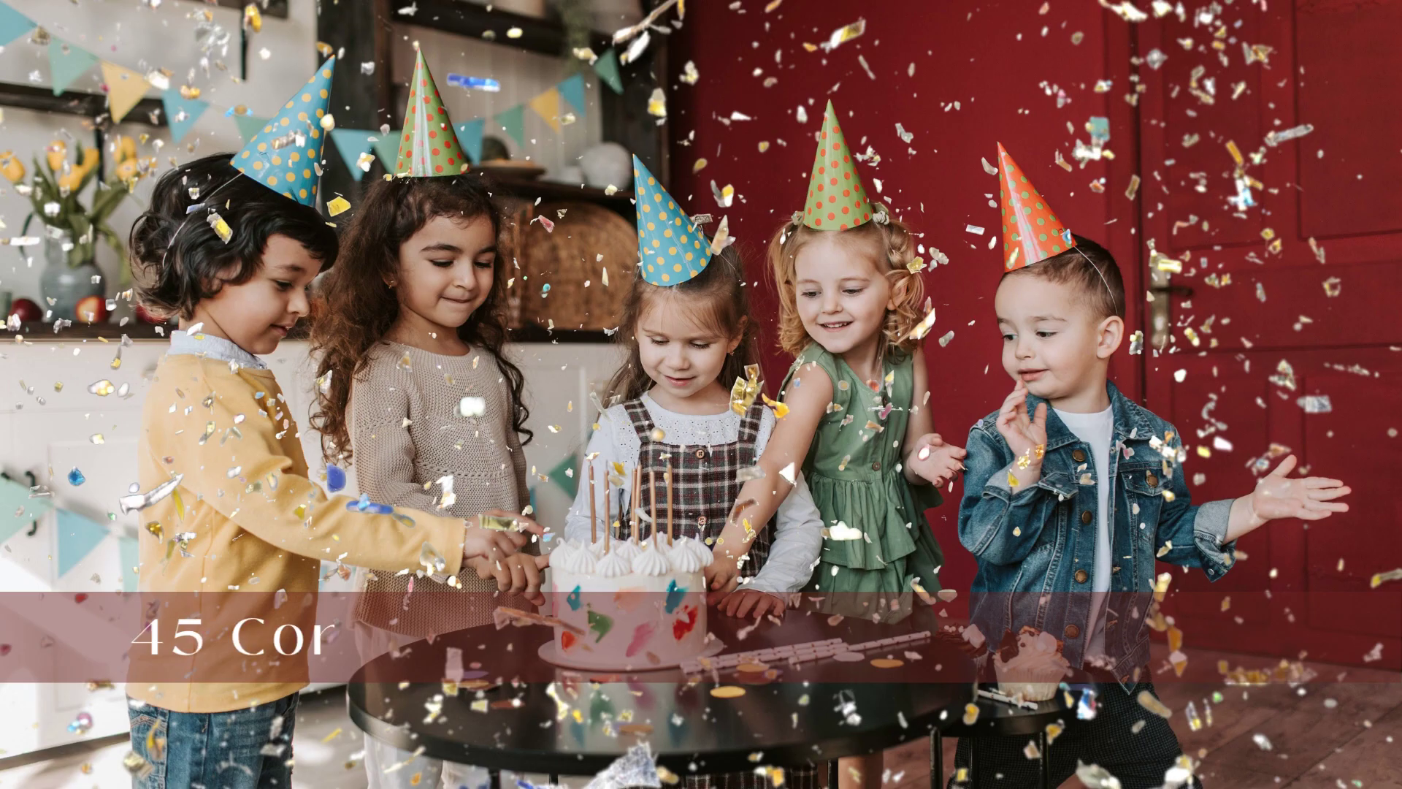